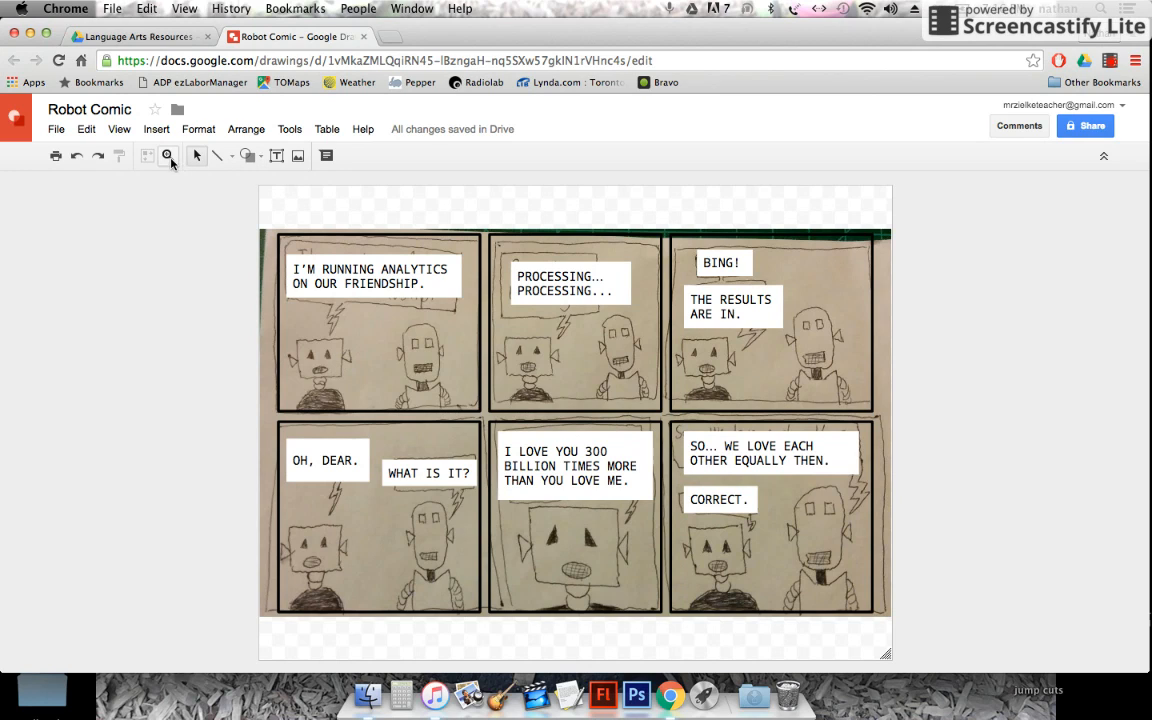
Step: Draw a rectangle tracing the square head of the left robot in the comic's first panel
click(168, 157)
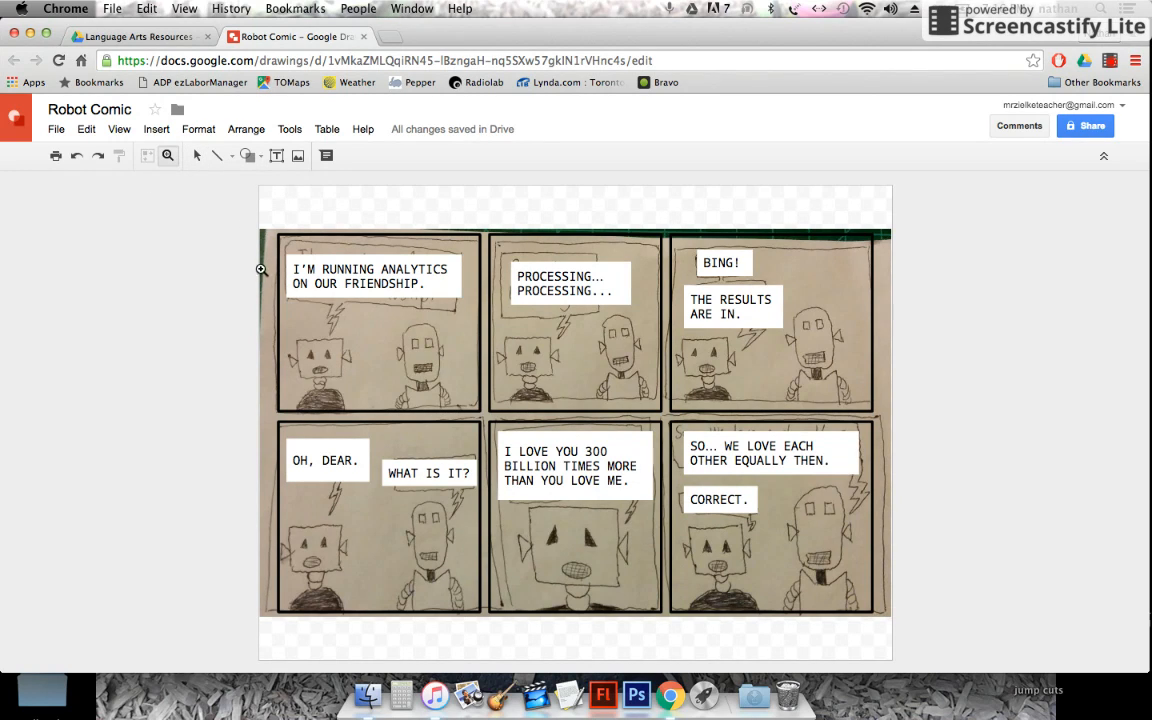
drag(273, 314, 387, 420)
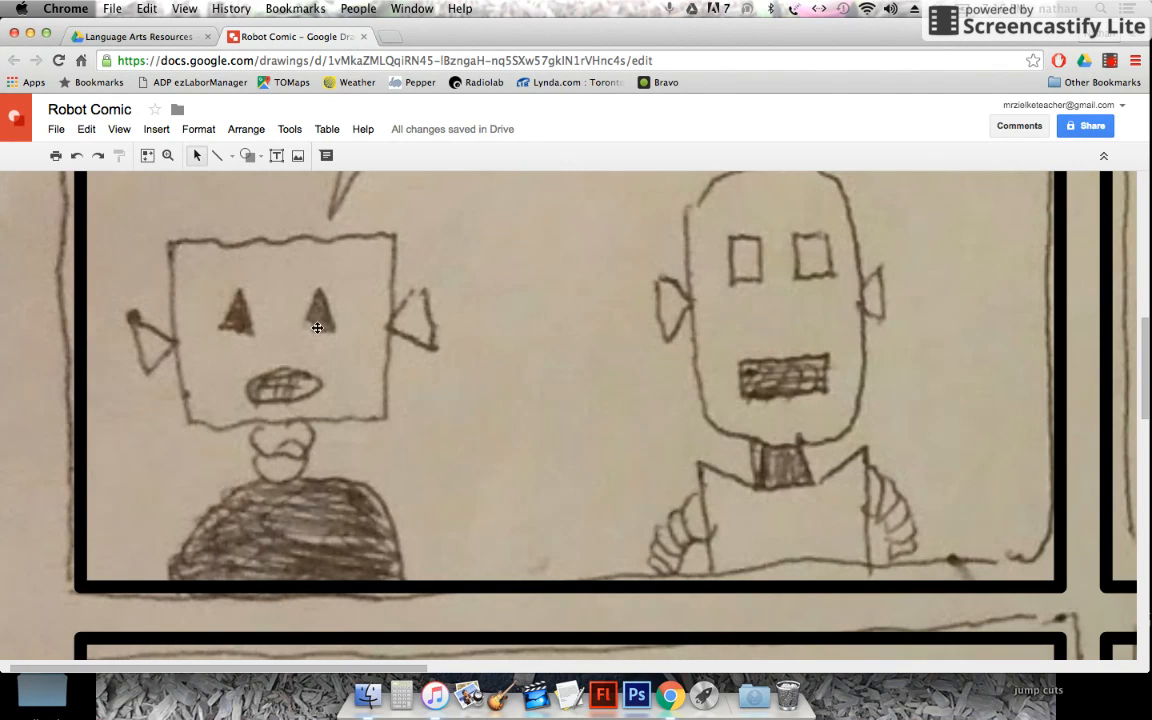
click(250, 162)
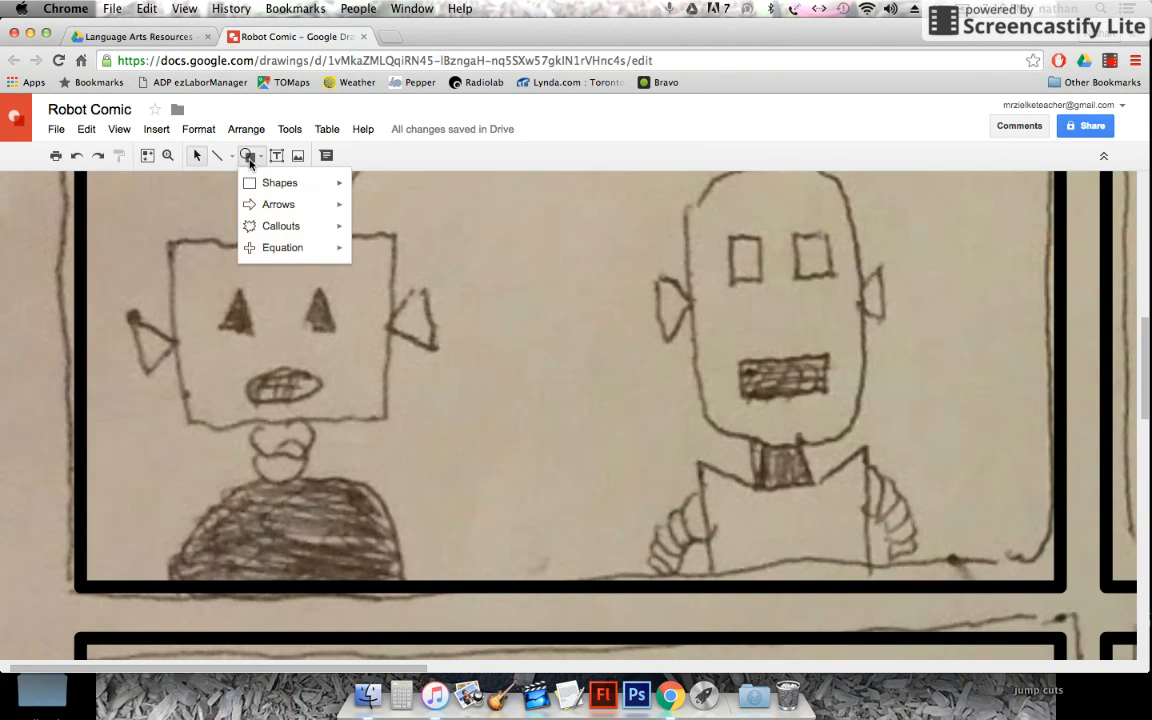
mouse_move(314, 188)
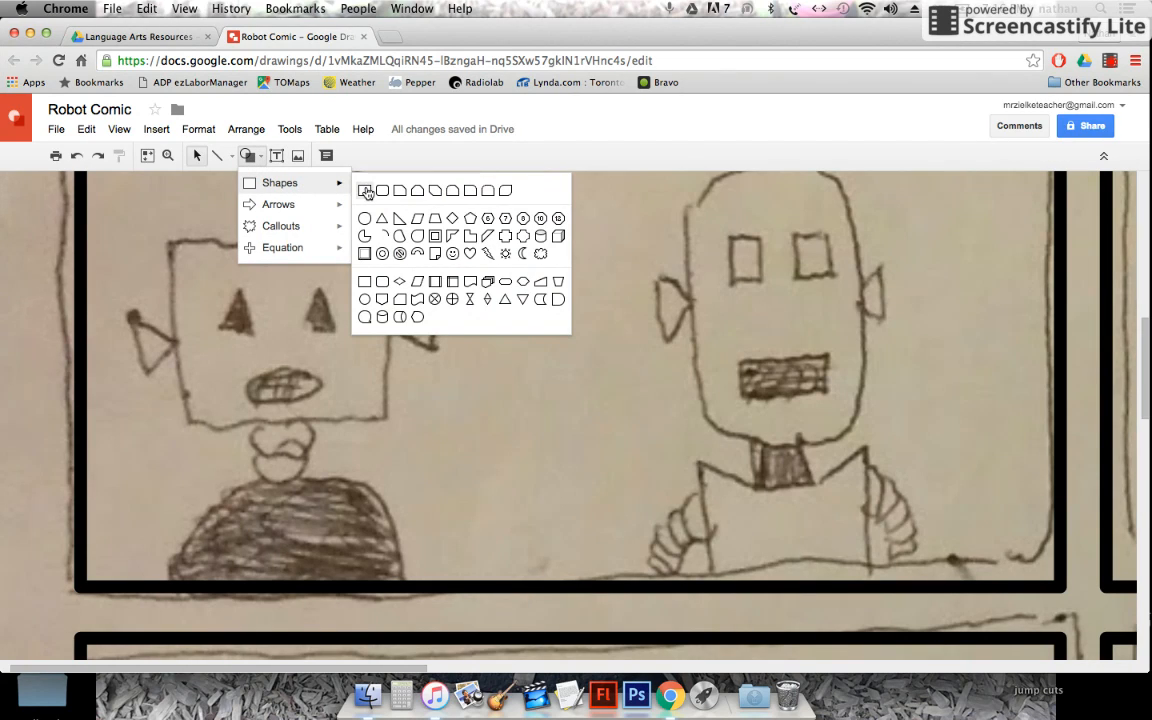
click(366, 191)
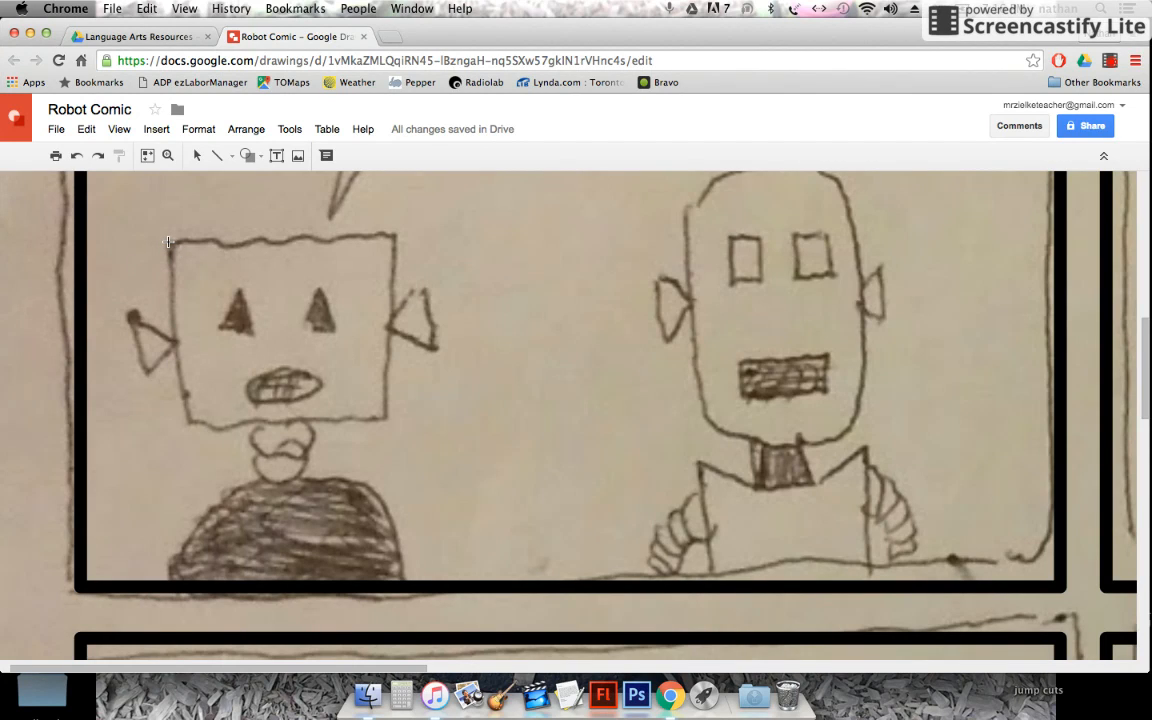
drag(169, 243, 387, 428)
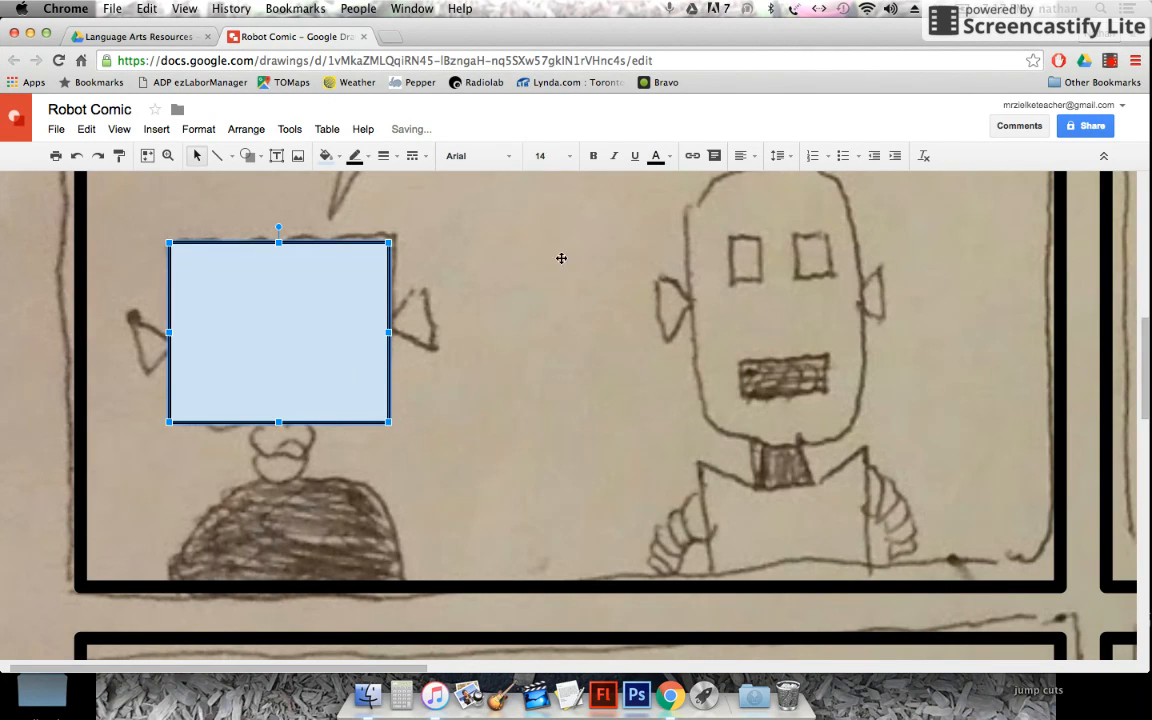
Step: Fill the robot's head rectangle with medium grey
click(327, 157)
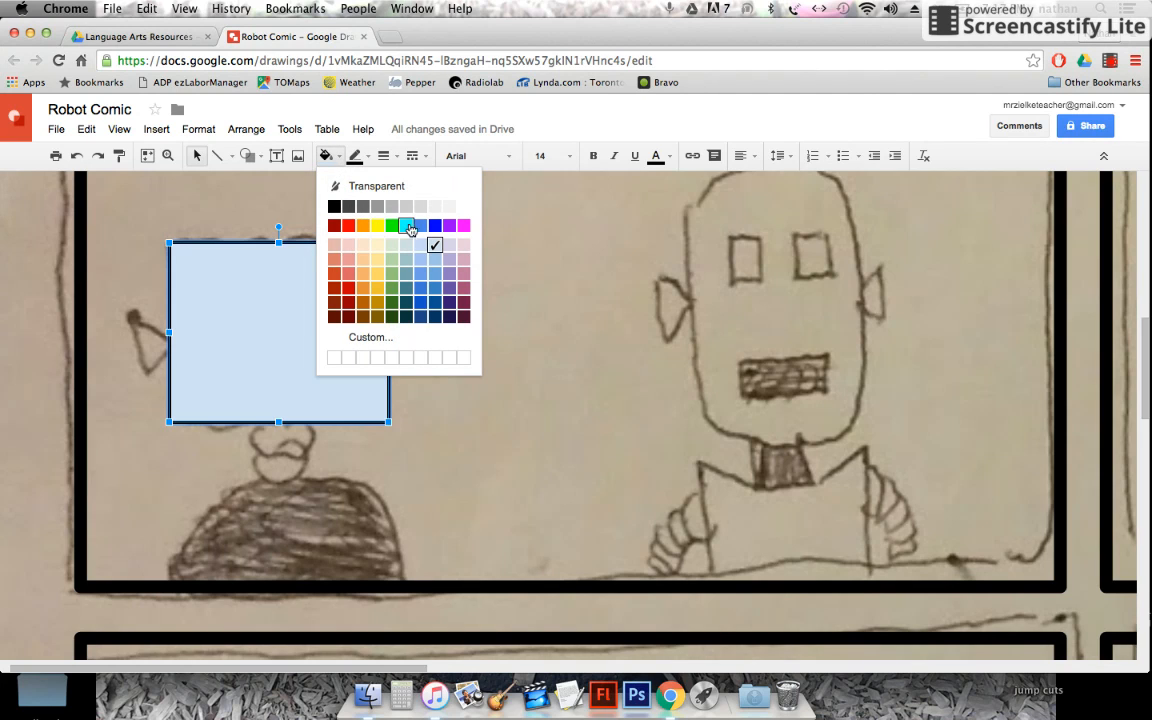
click(376, 207)
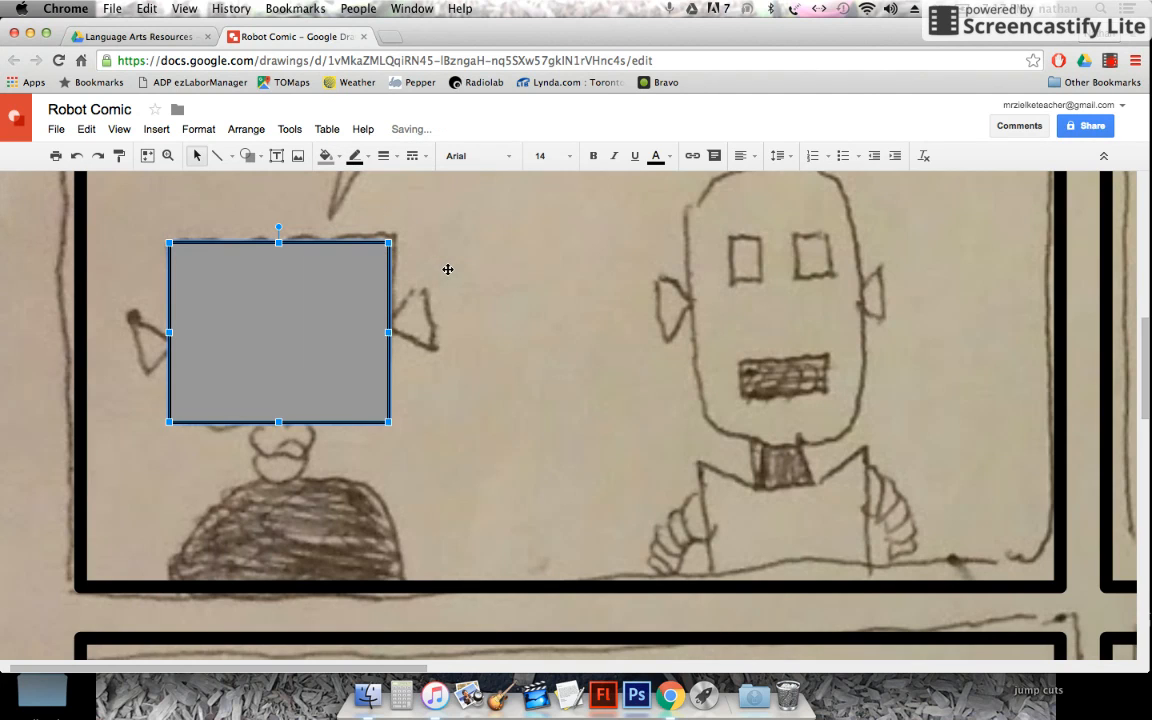
click(487, 391)
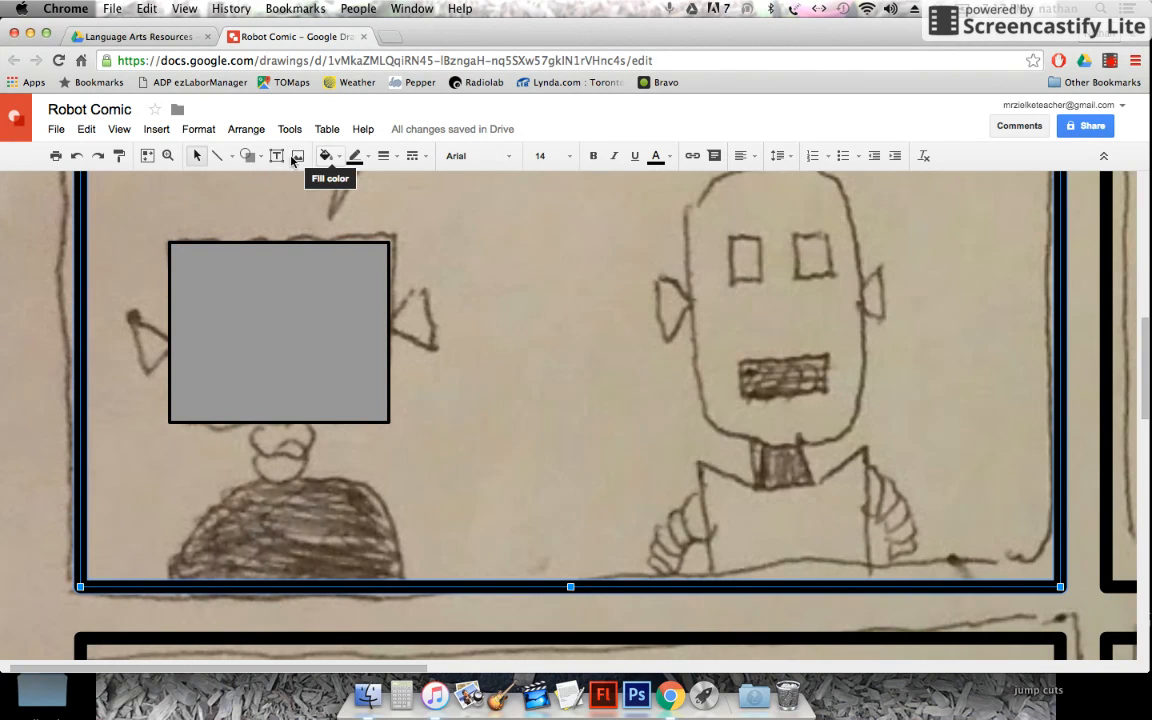
Step: Draw a small right triangle as an eye on the right half of the grey head, with a 1px outline, and nudge it left
click(255, 162)
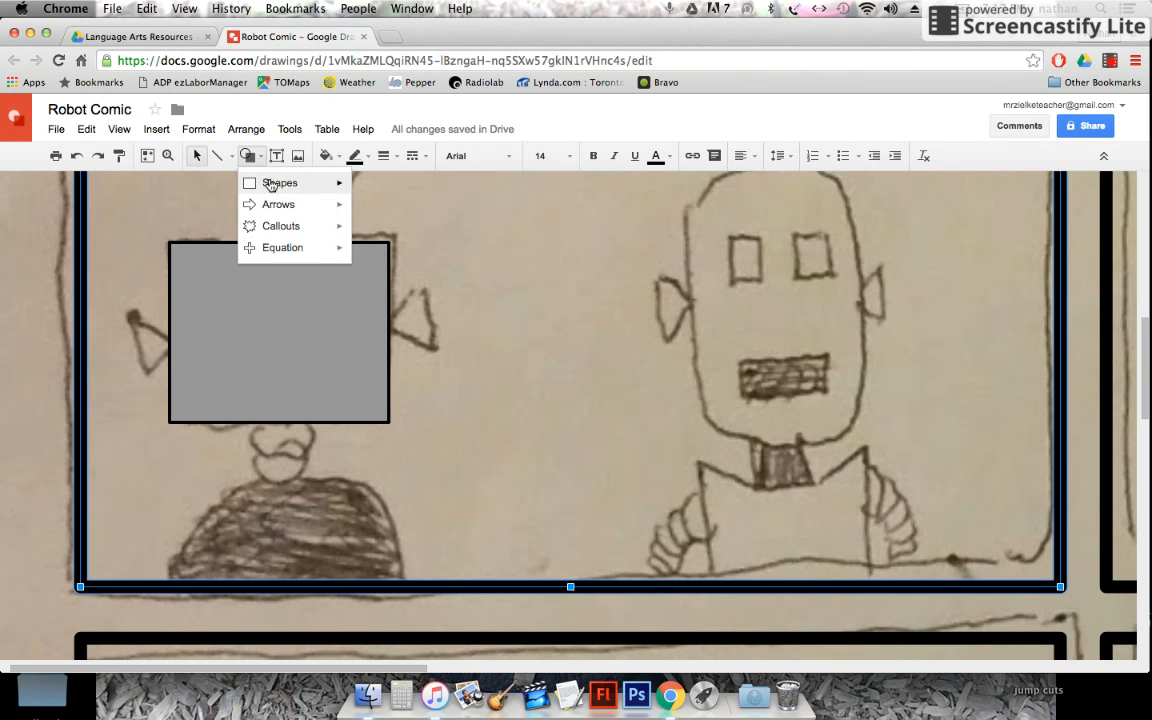
mouse_move(268, 182)
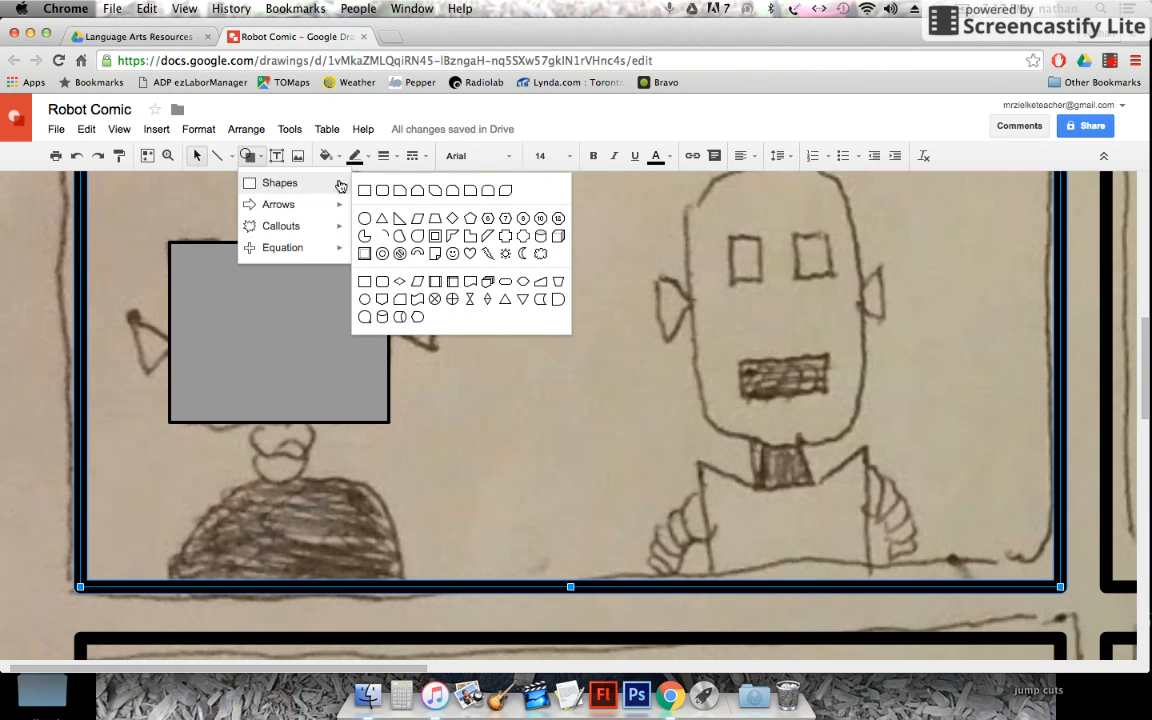
click(399, 218)
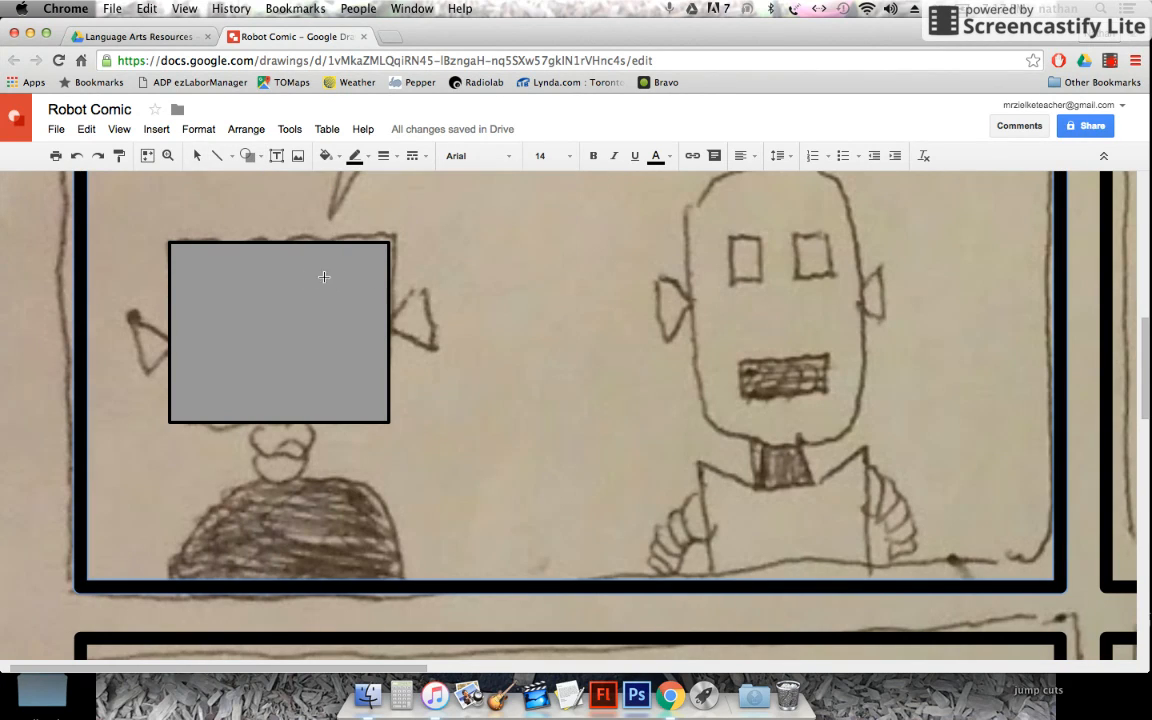
drag(318, 281, 356, 341)
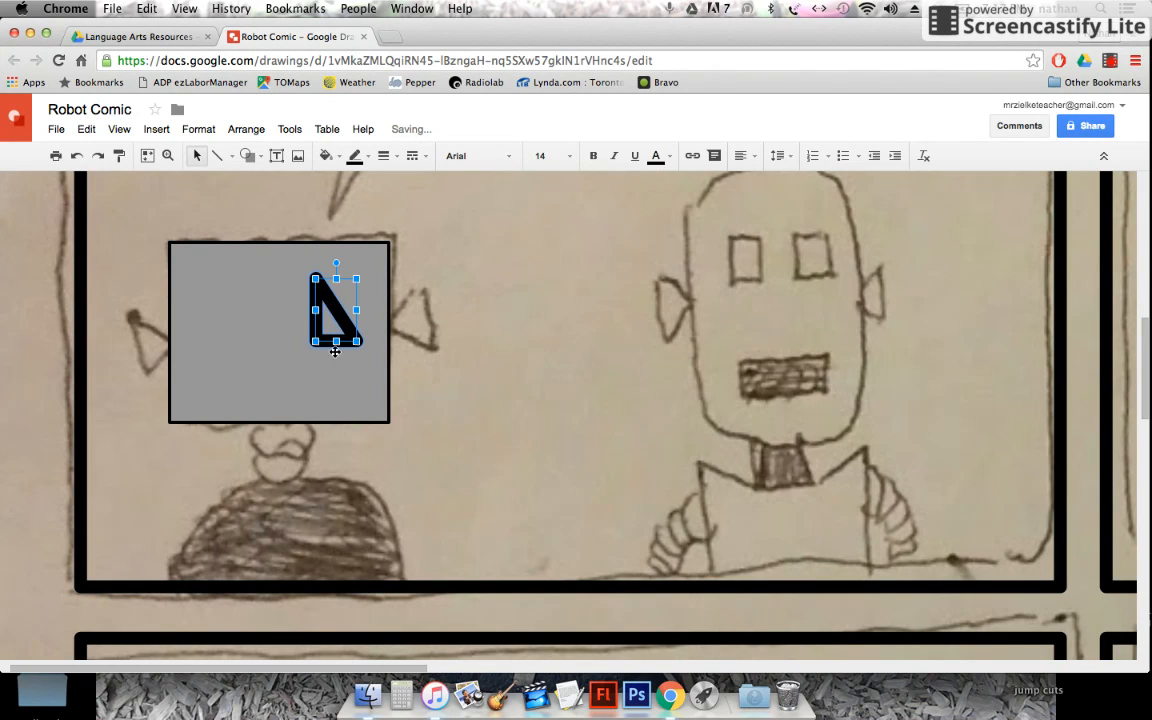
click(386, 156)
click(405, 184)
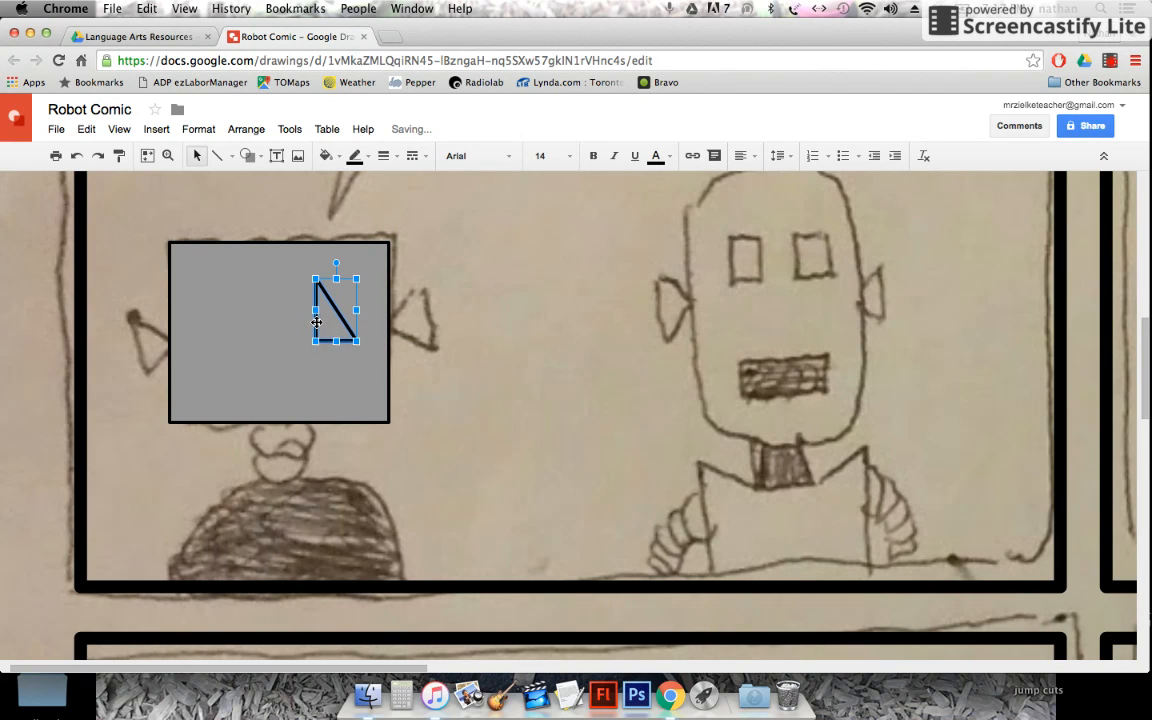
key(Left)
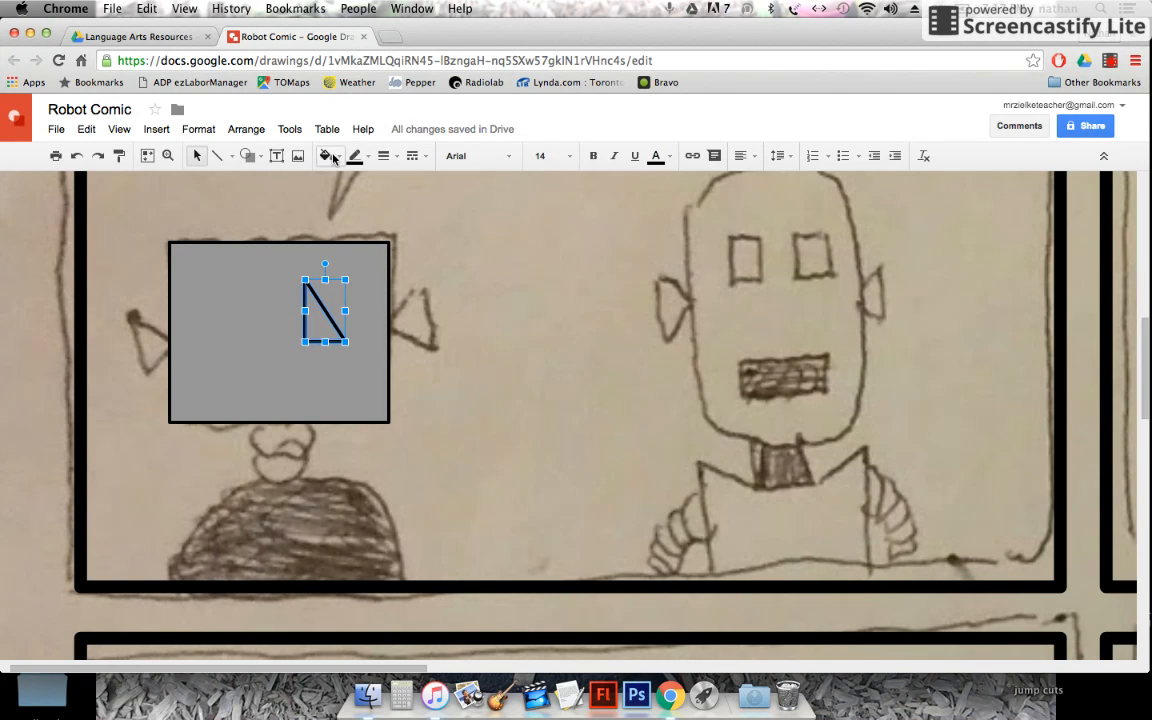
Step: Fill the triangular eye with bright red
click(326, 155)
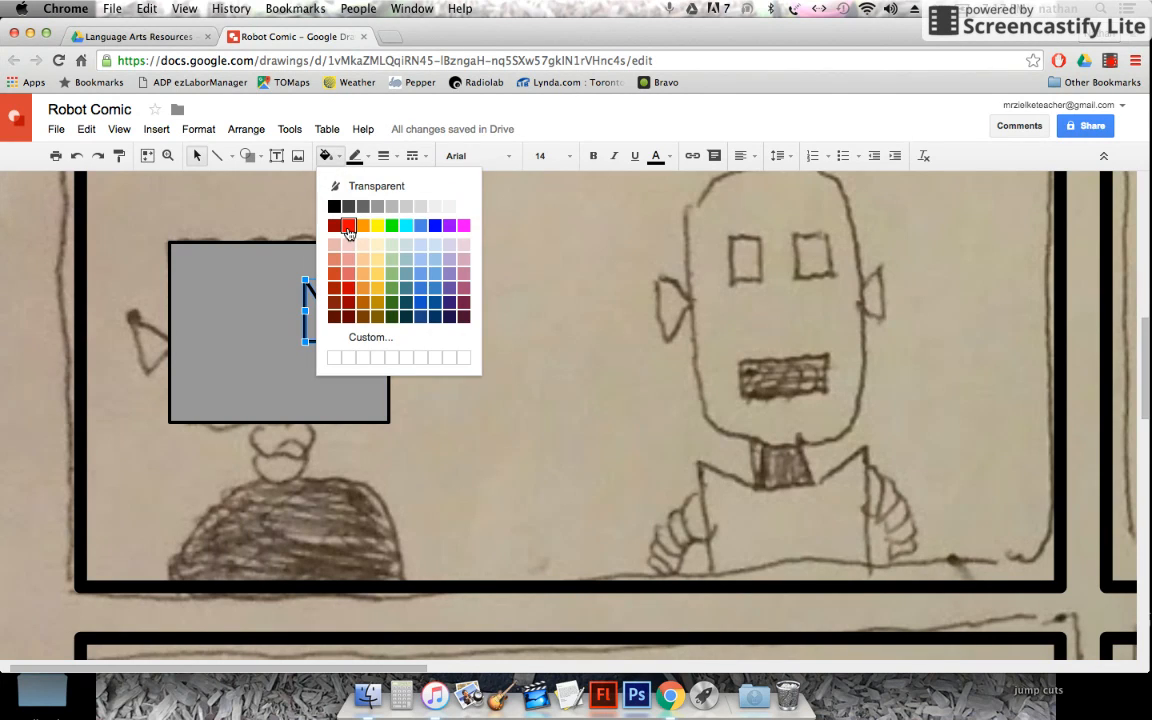
click(348, 226)
click(242, 338)
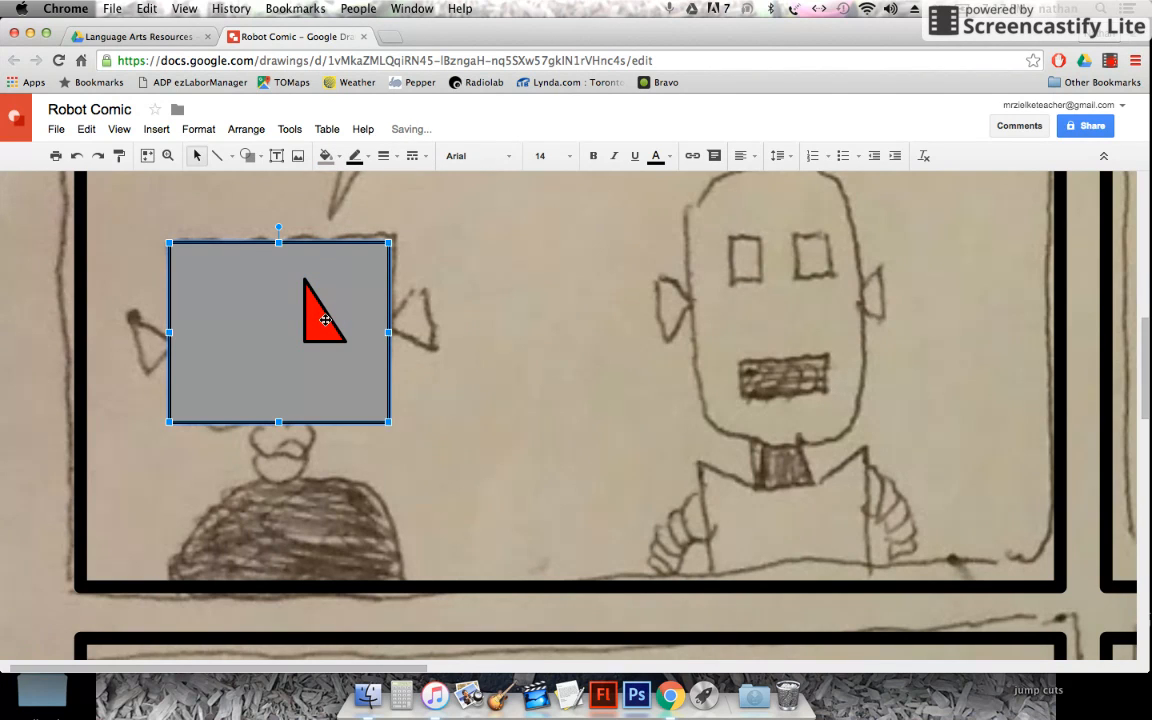
Step: Duplicate the red eye and flip the copy horizontally, placing it level with the original as the left eye
click(322, 321)
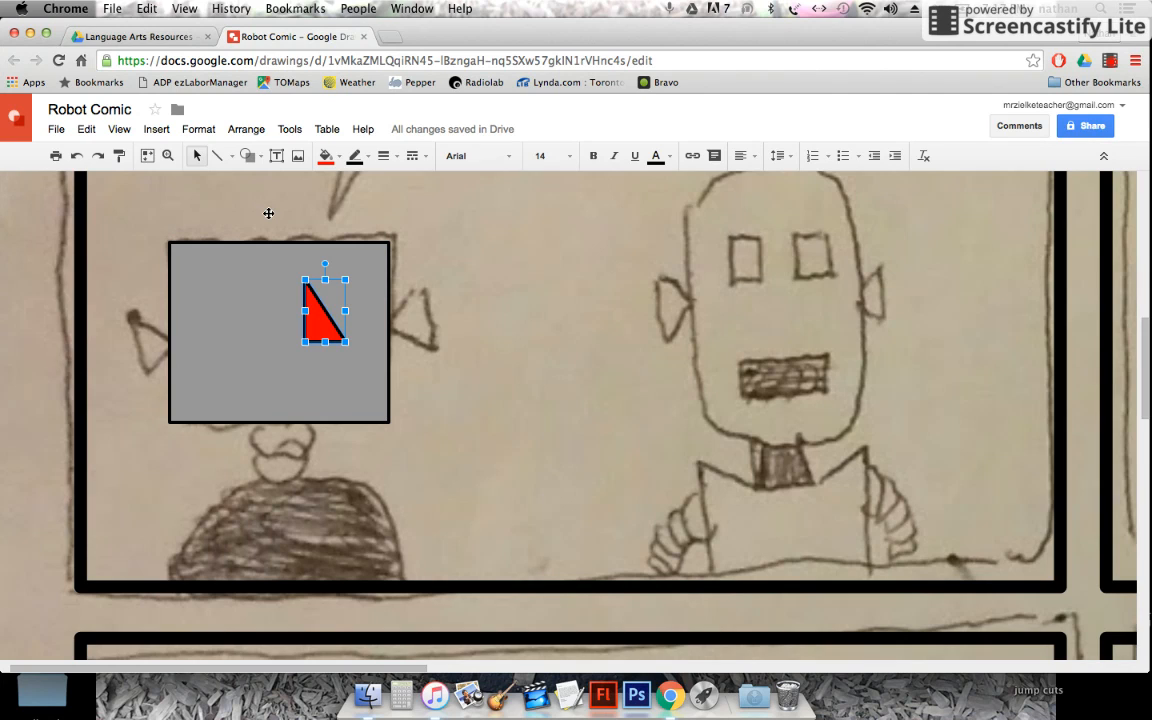
key(ctrl+d)
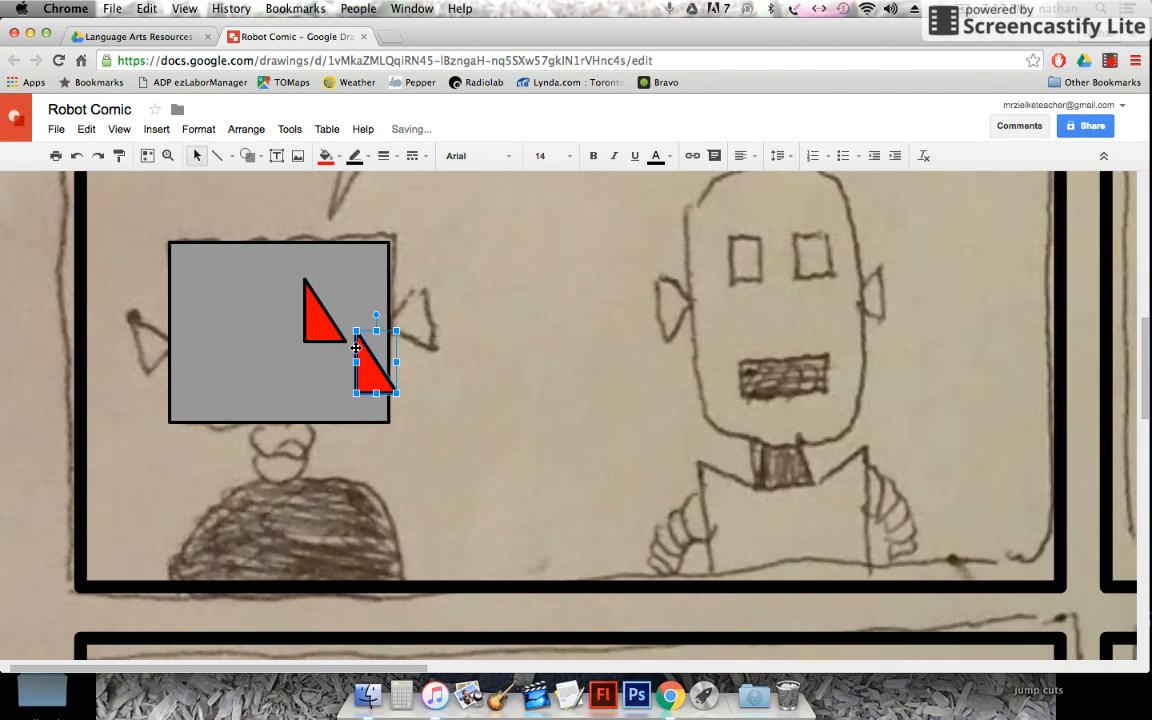
drag(355, 360, 256, 322)
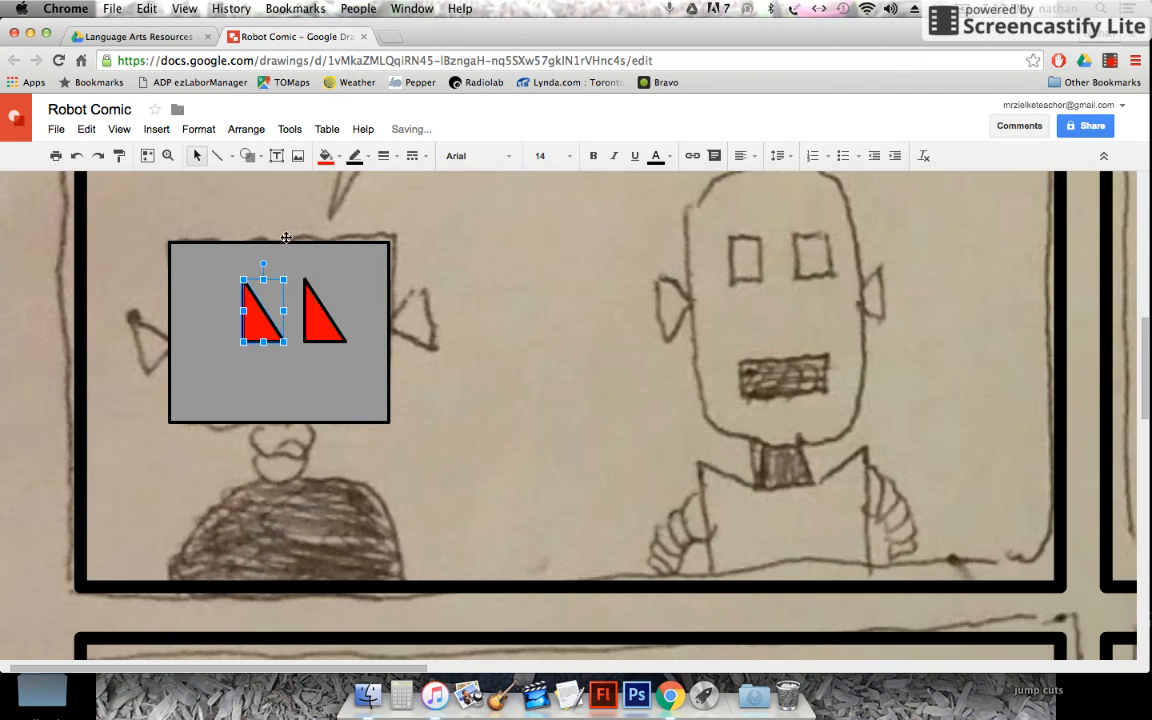
click(245, 130)
mouse_move(293, 285)
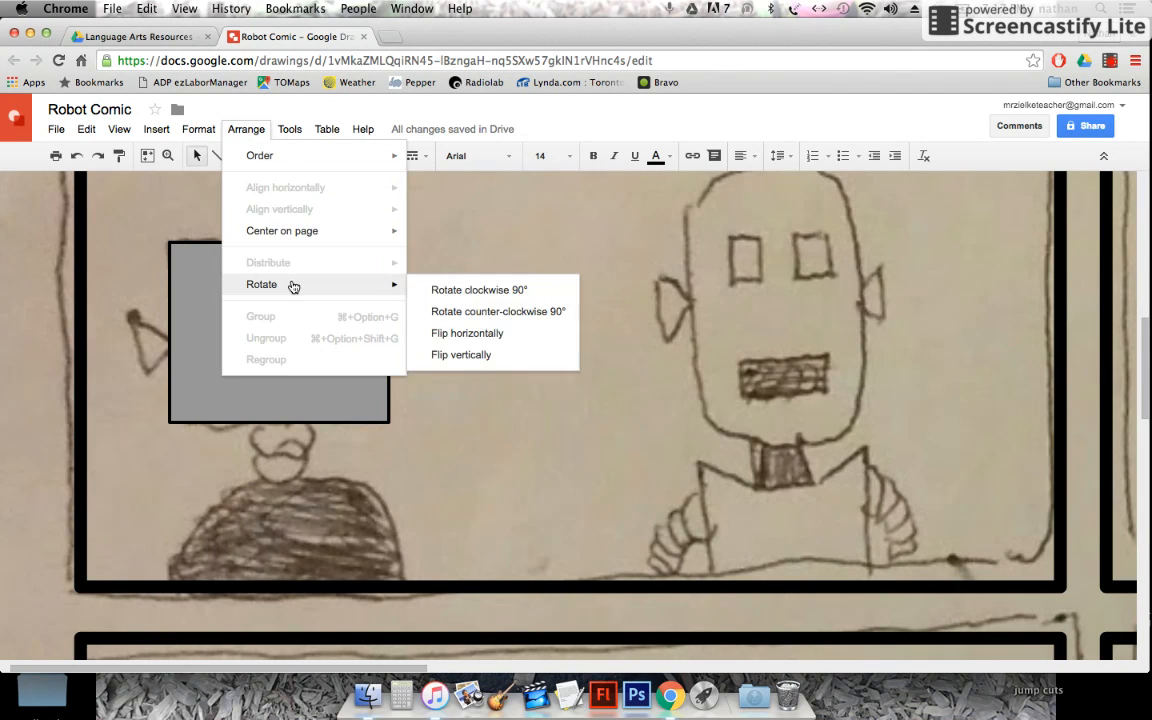
click(481, 333)
drag(246, 320, 224, 321)
Step: Shift the right red eye slightly toward the left eye to even out their placement on the face
click(330, 337)
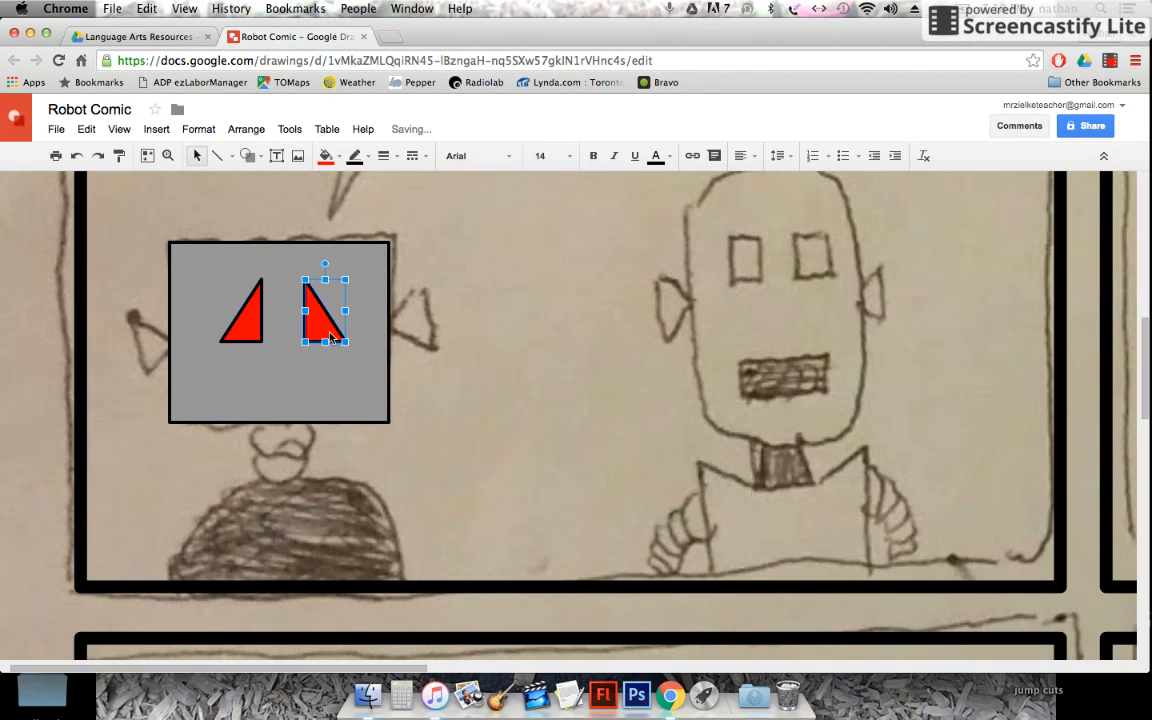
drag(318, 330, 314, 330)
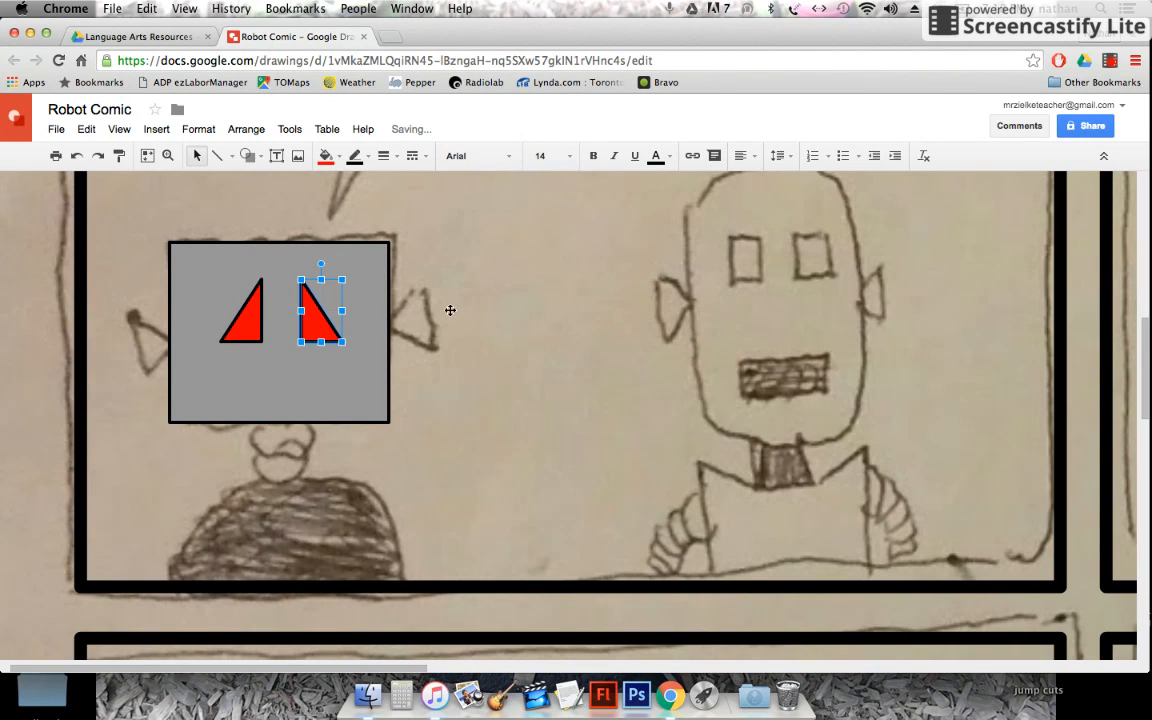
click(570, 324)
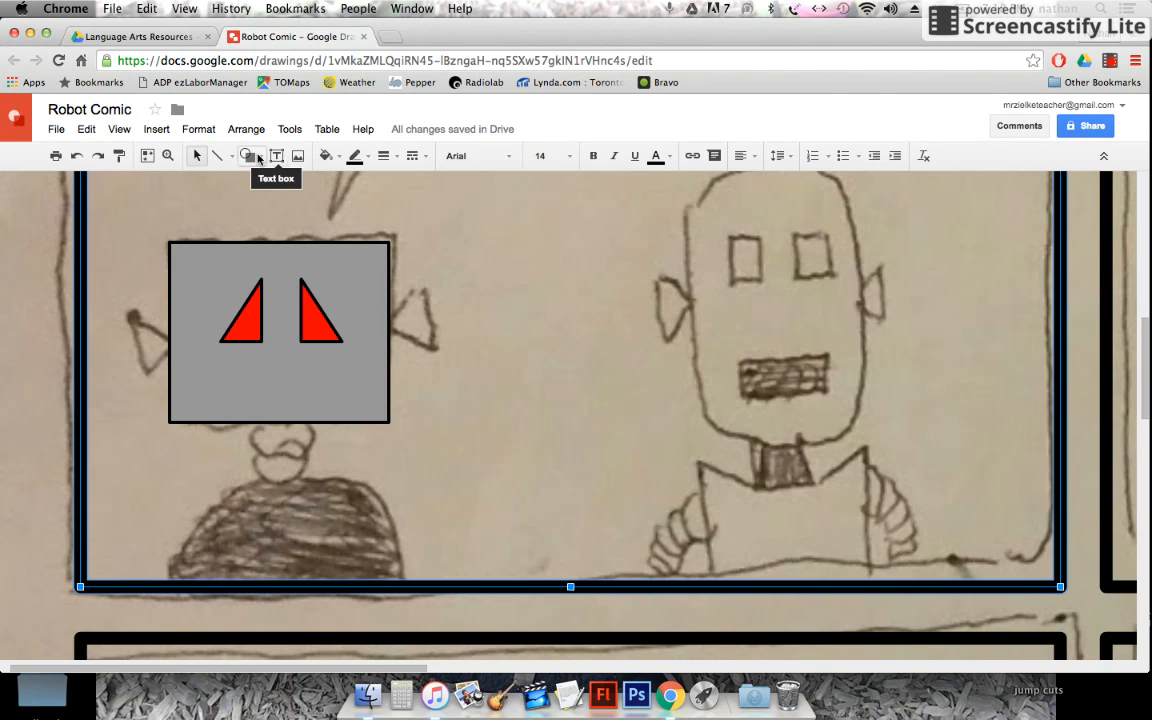
Step: Draw a rounded rectangle as the mouth below the red eyes, with a 1px outline
click(250, 157)
mouse_move(281, 190)
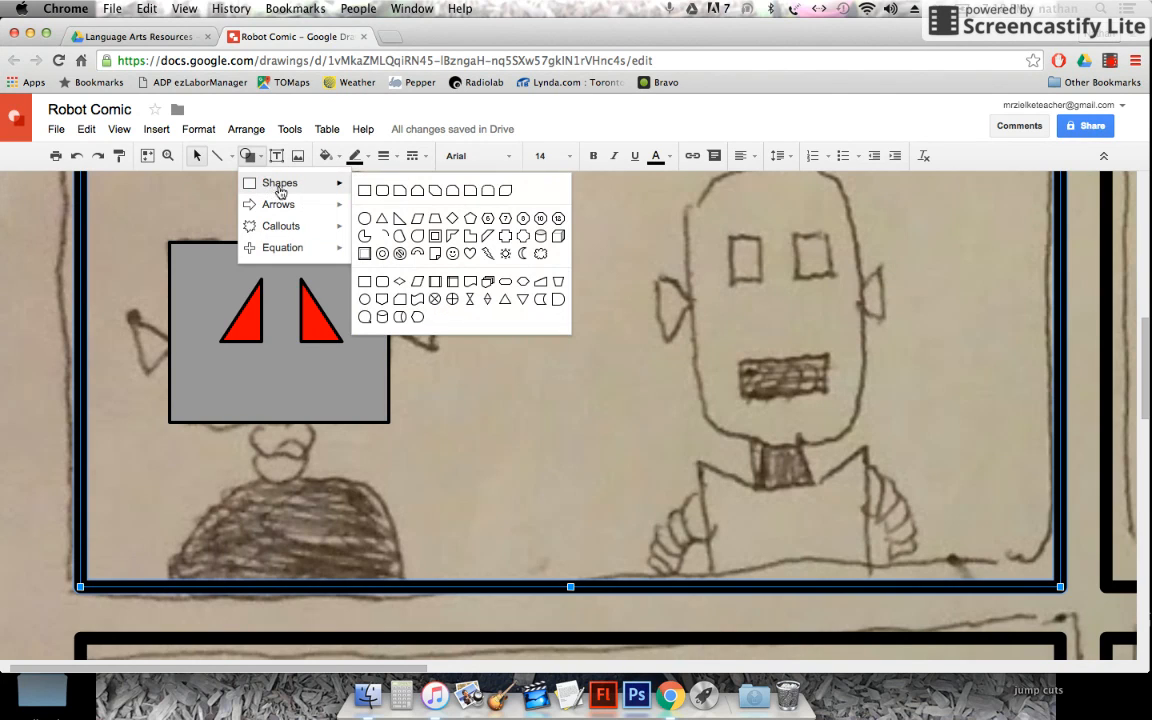
click(384, 191)
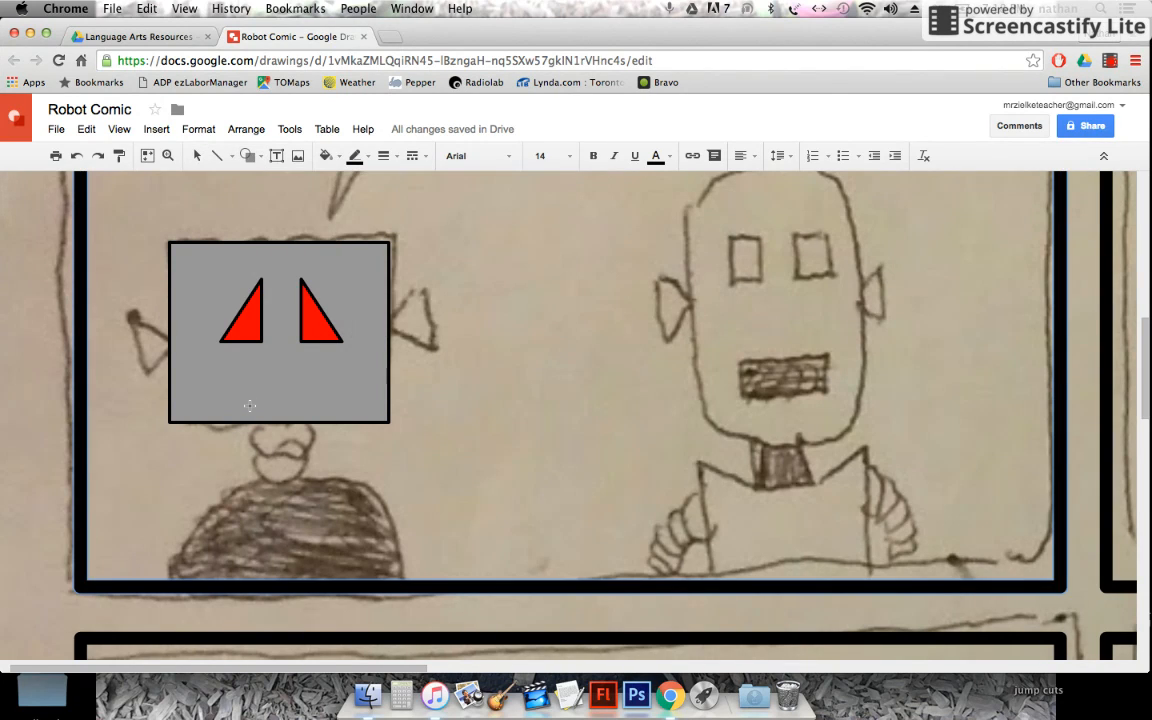
drag(246, 374, 316, 401)
click(355, 155)
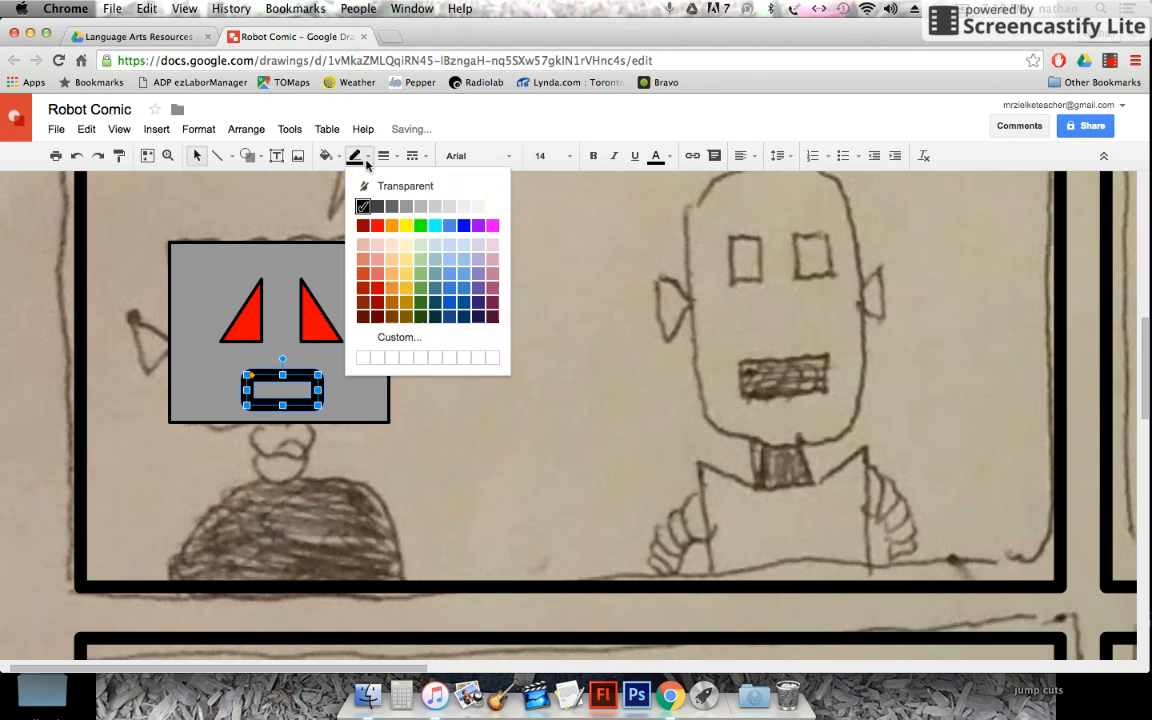
click(383, 155)
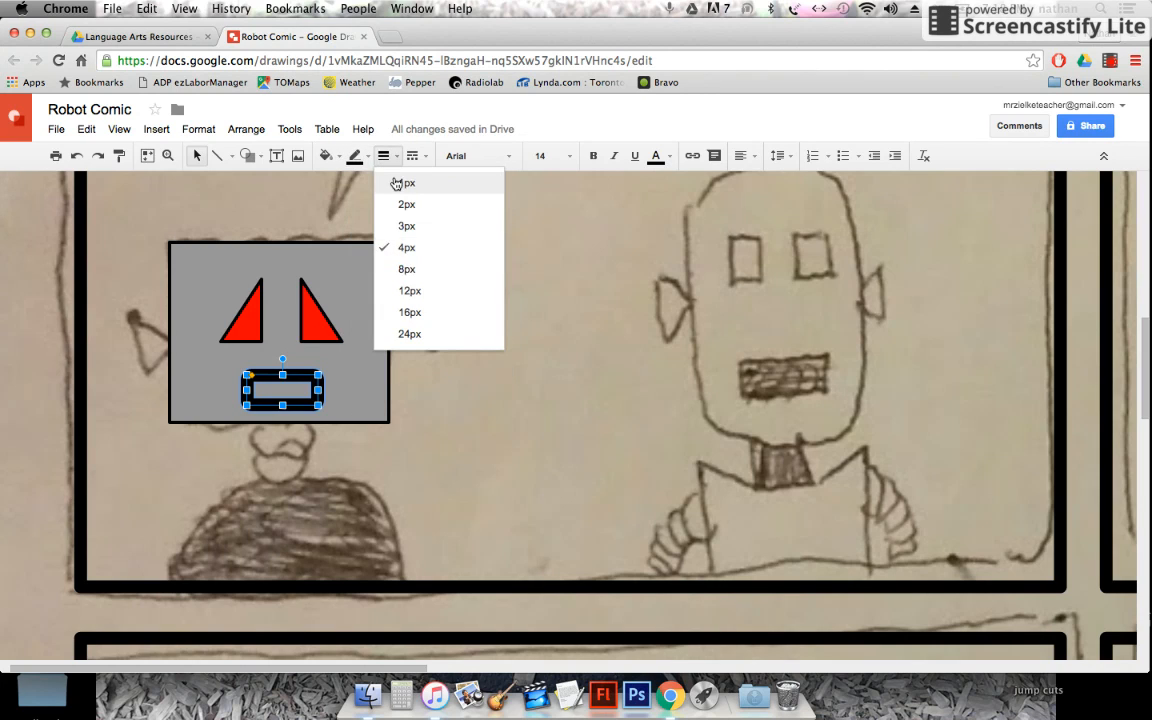
click(400, 182)
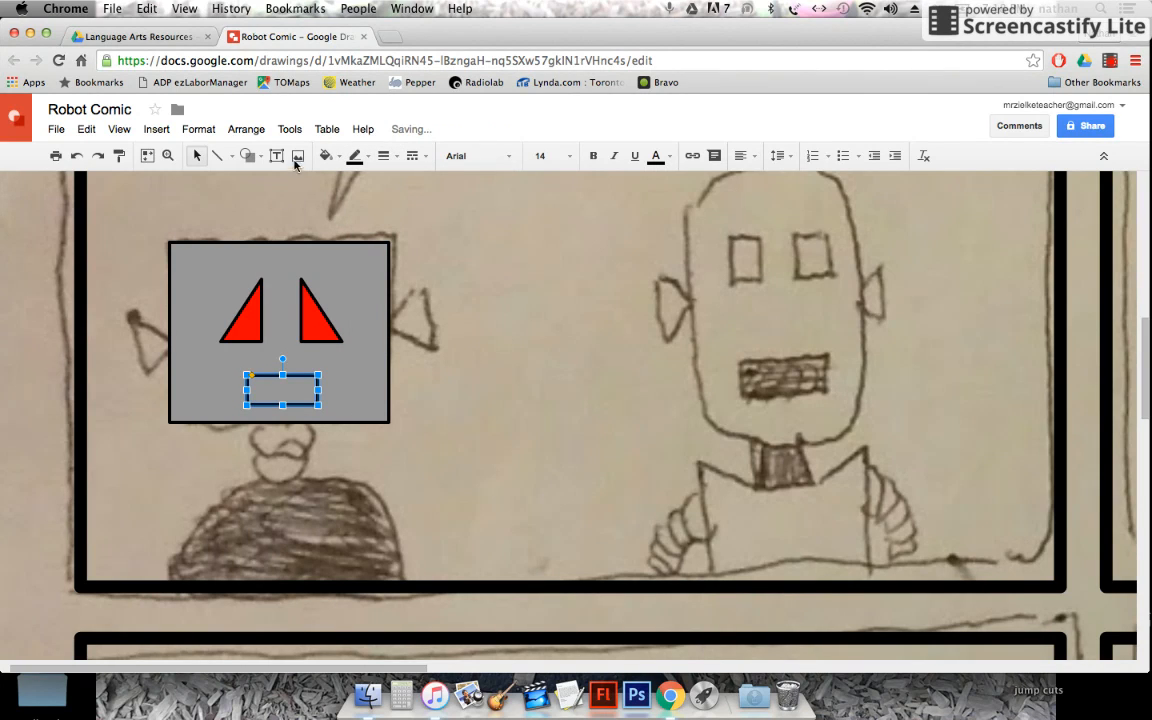
Step: Fill the robot's rounded mouth with light blue
click(327, 156)
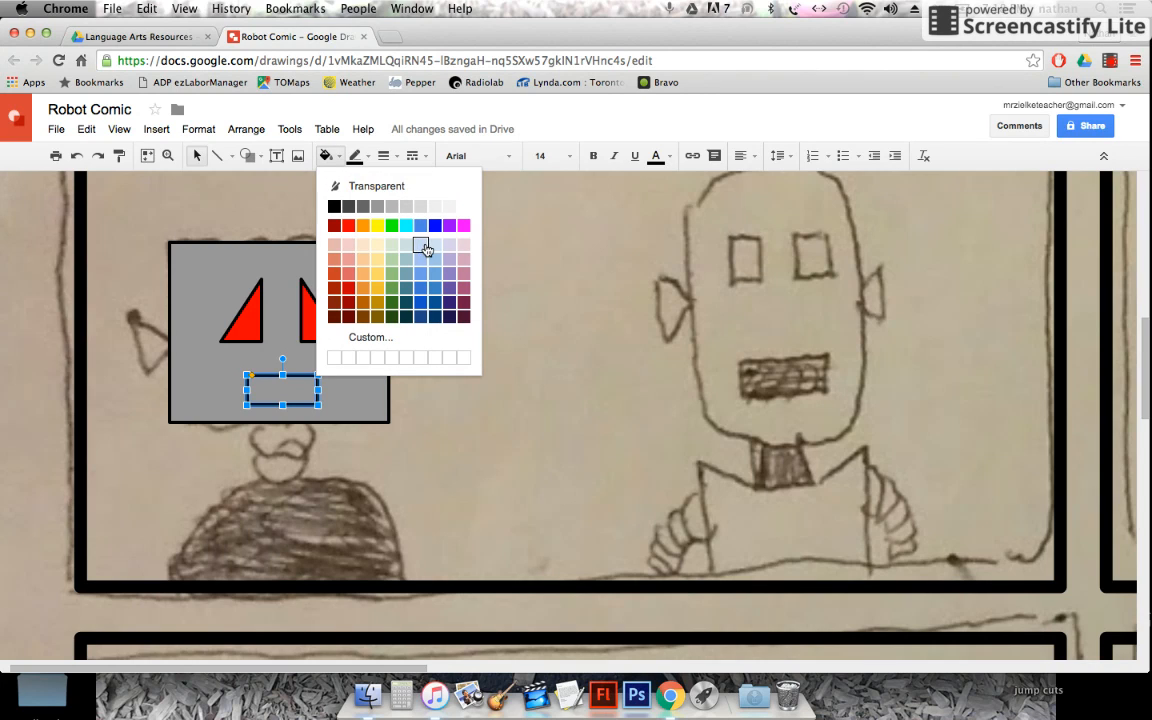
click(433, 246)
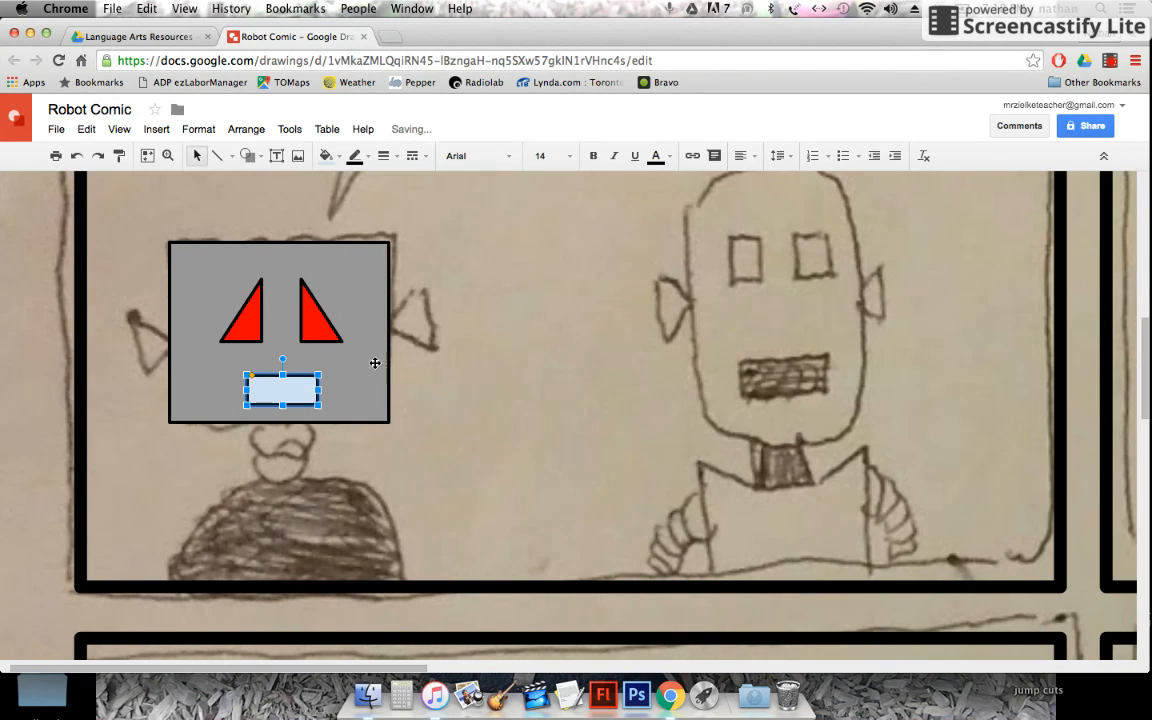
click(416, 446)
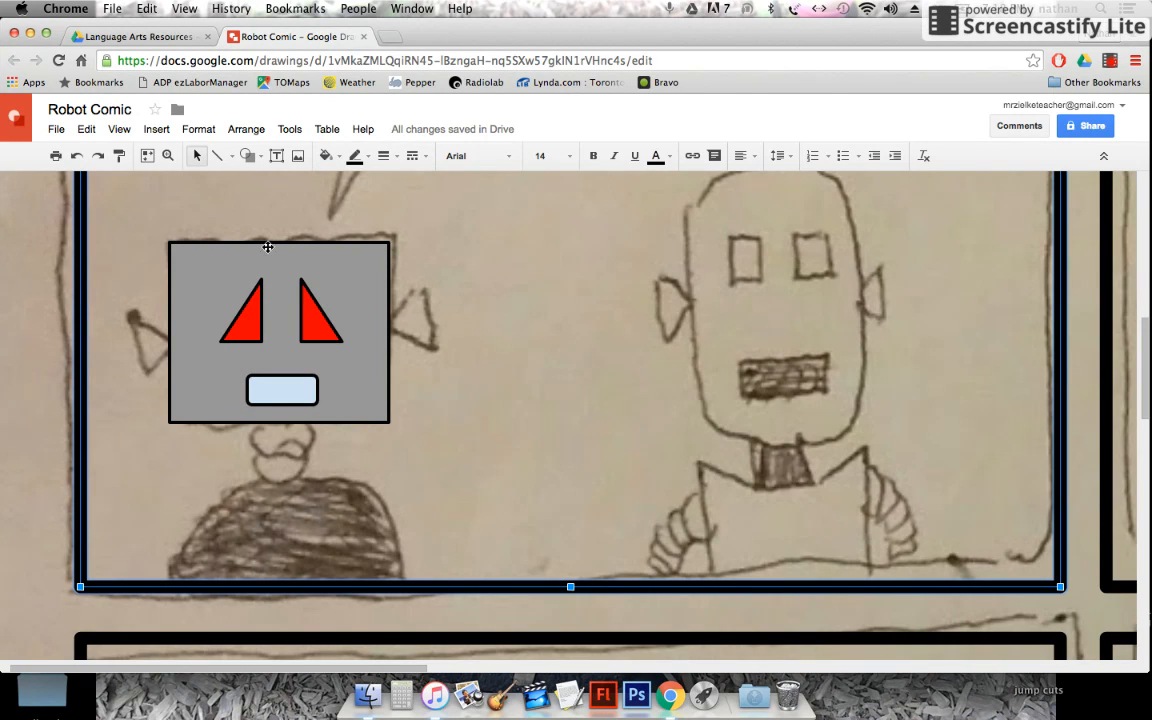
Step: Draw a trapezoid over the left robot's shaded torso, reaching down to the panel's lower border
click(252, 156)
mouse_move(338, 180)
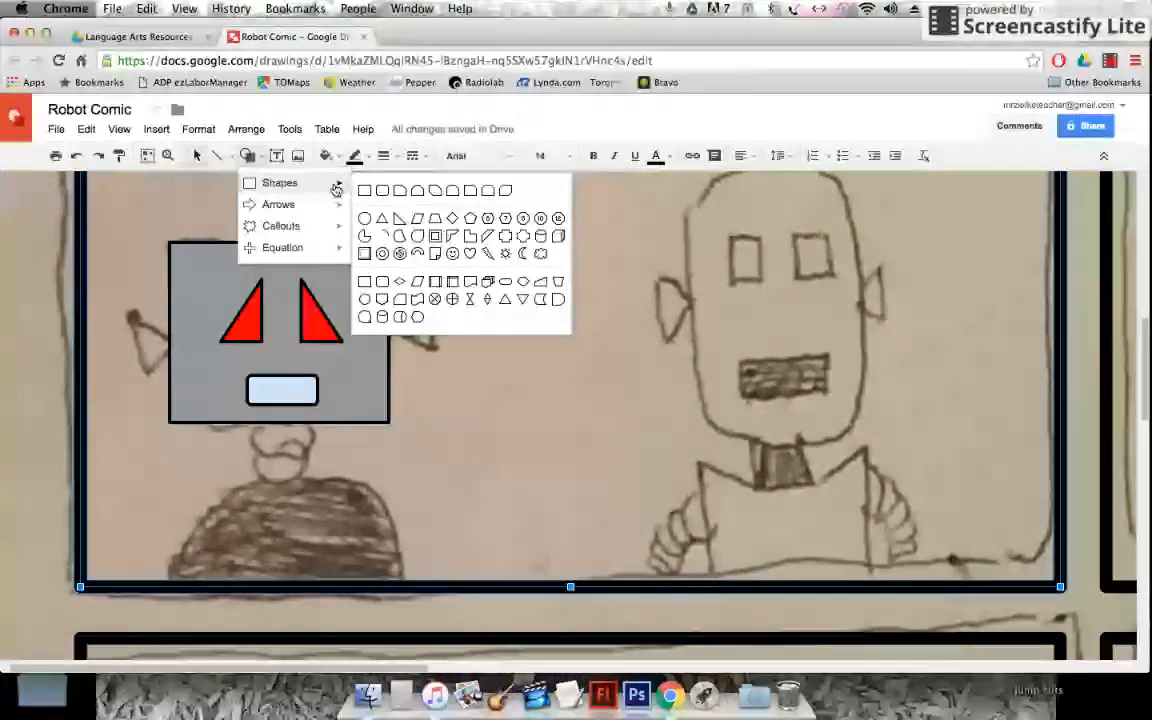
click(434, 222)
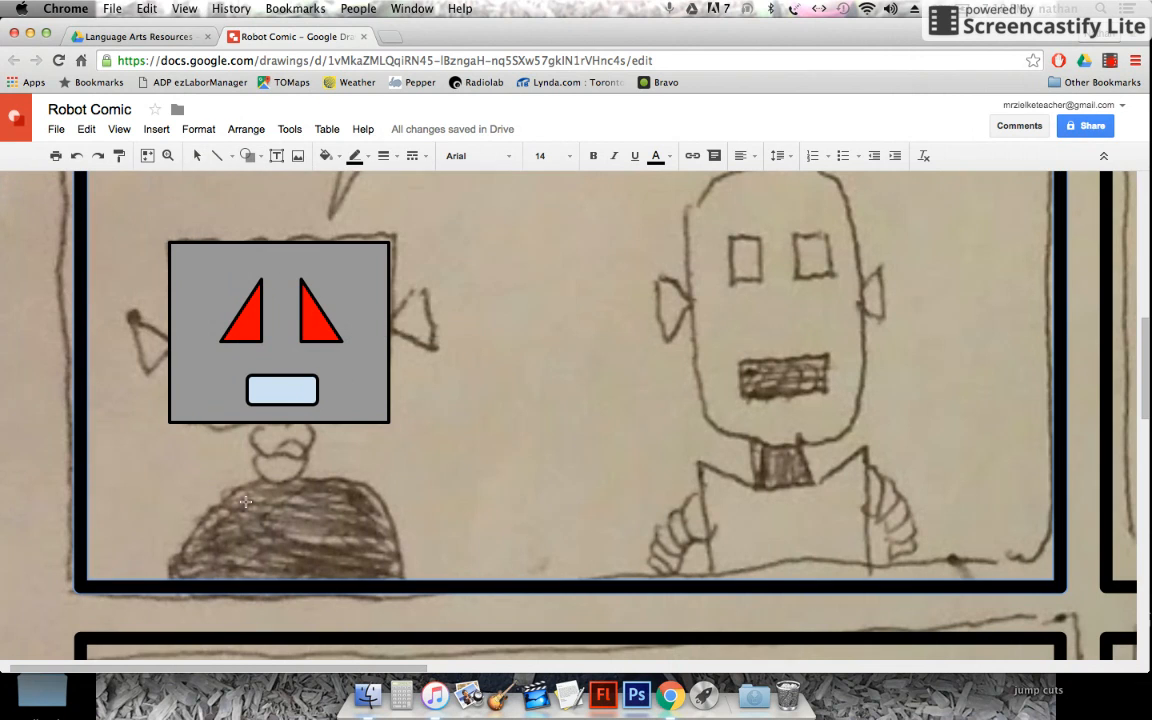
drag(184, 487, 403, 578)
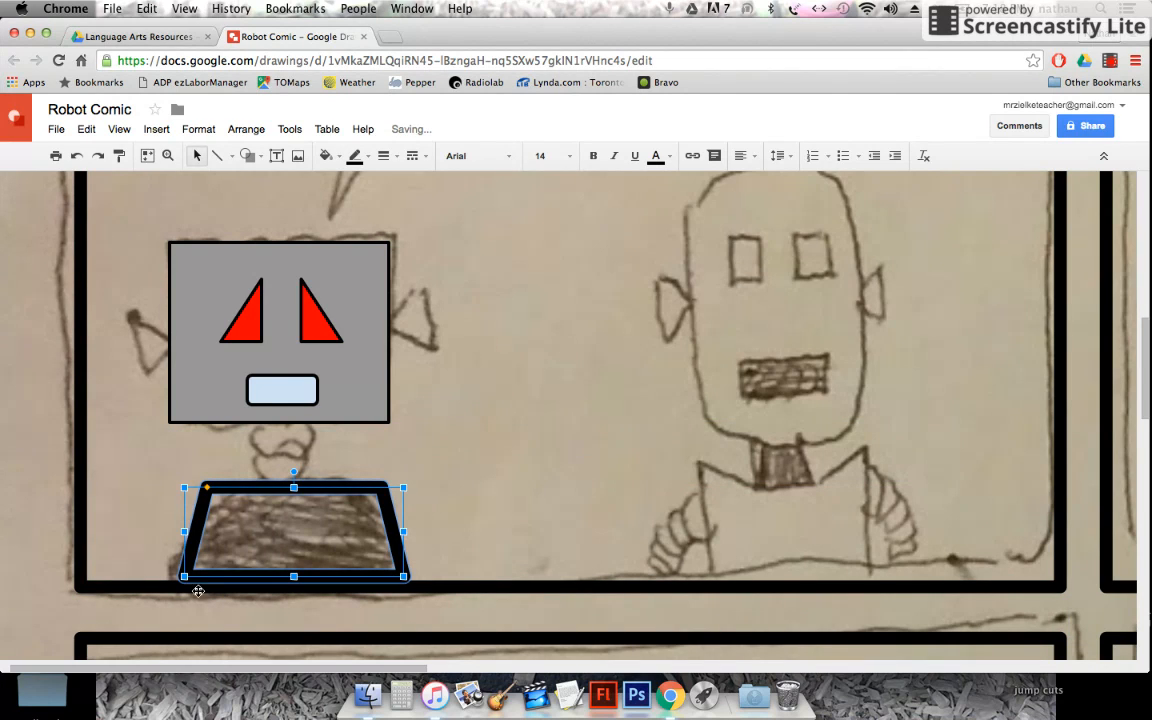
Step: Widen the torso trapezoid to match the sketched body and give it a 1px outline and a grey fill
drag(178, 577, 163, 583)
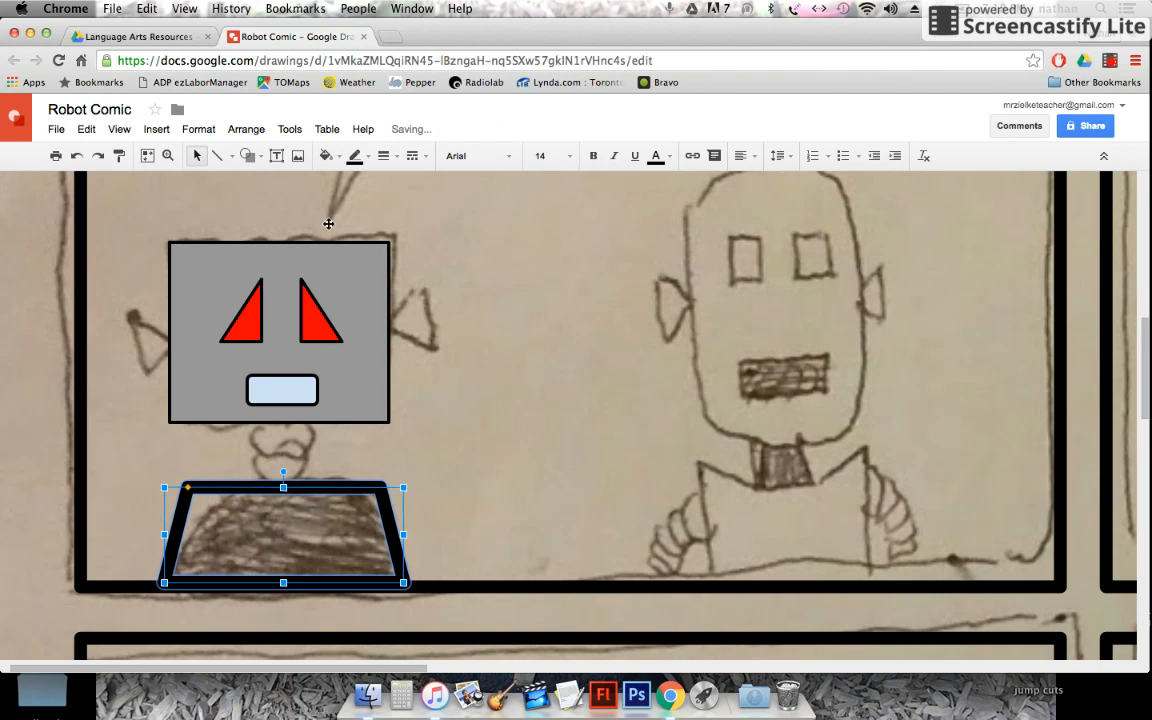
click(397, 157)
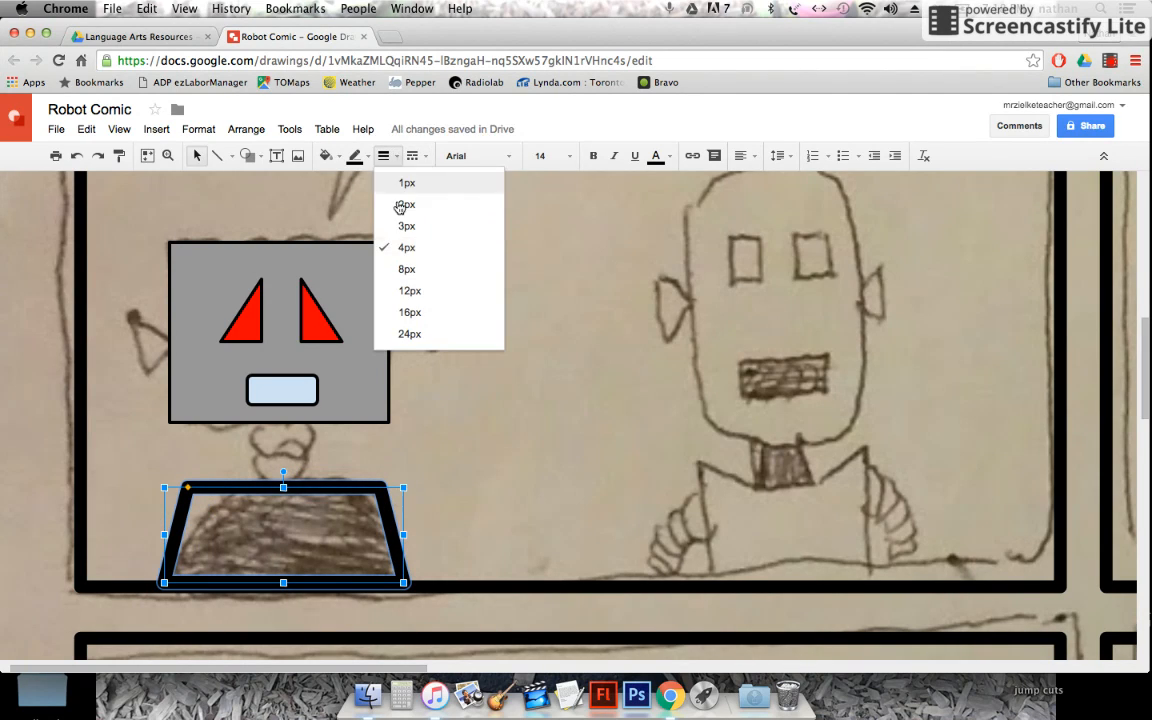
click(406, 183)
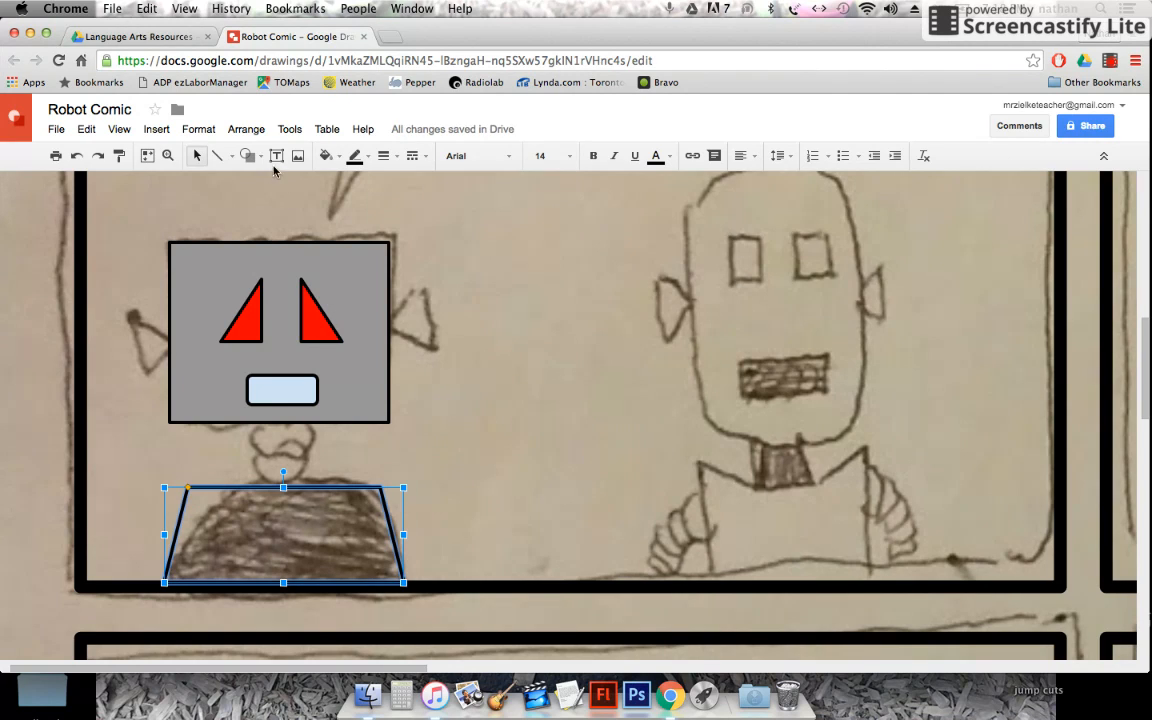
click(326, 156)
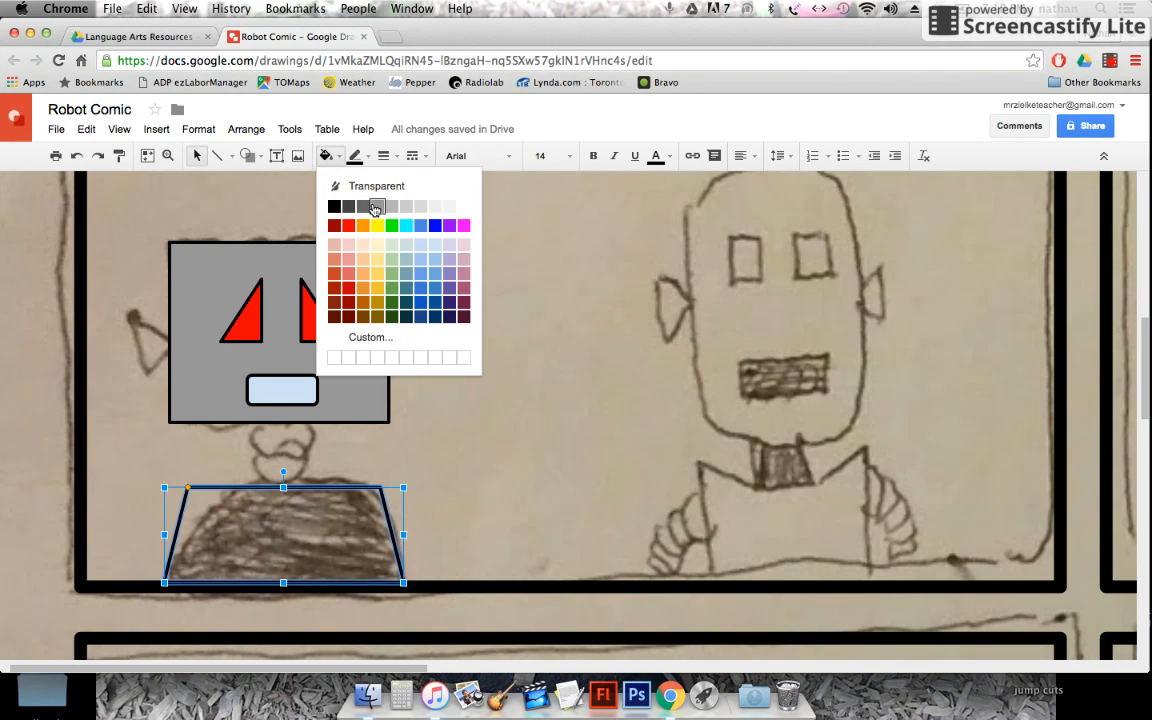
click(376, 207)
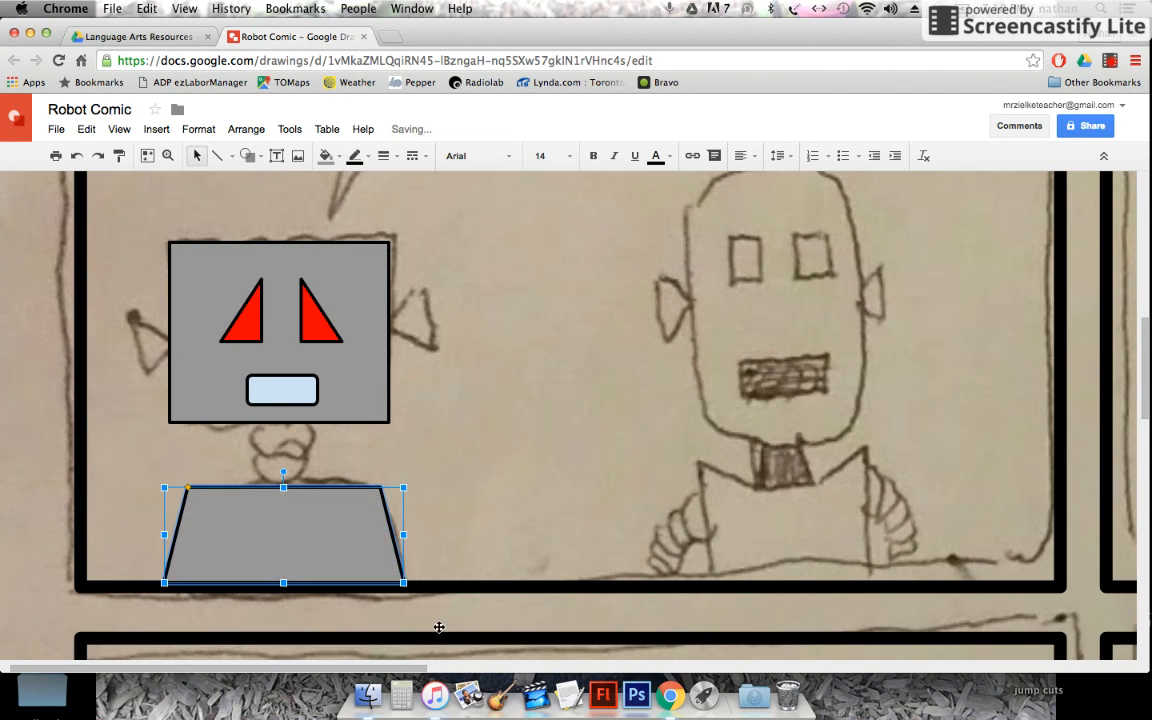
click(454, 463)
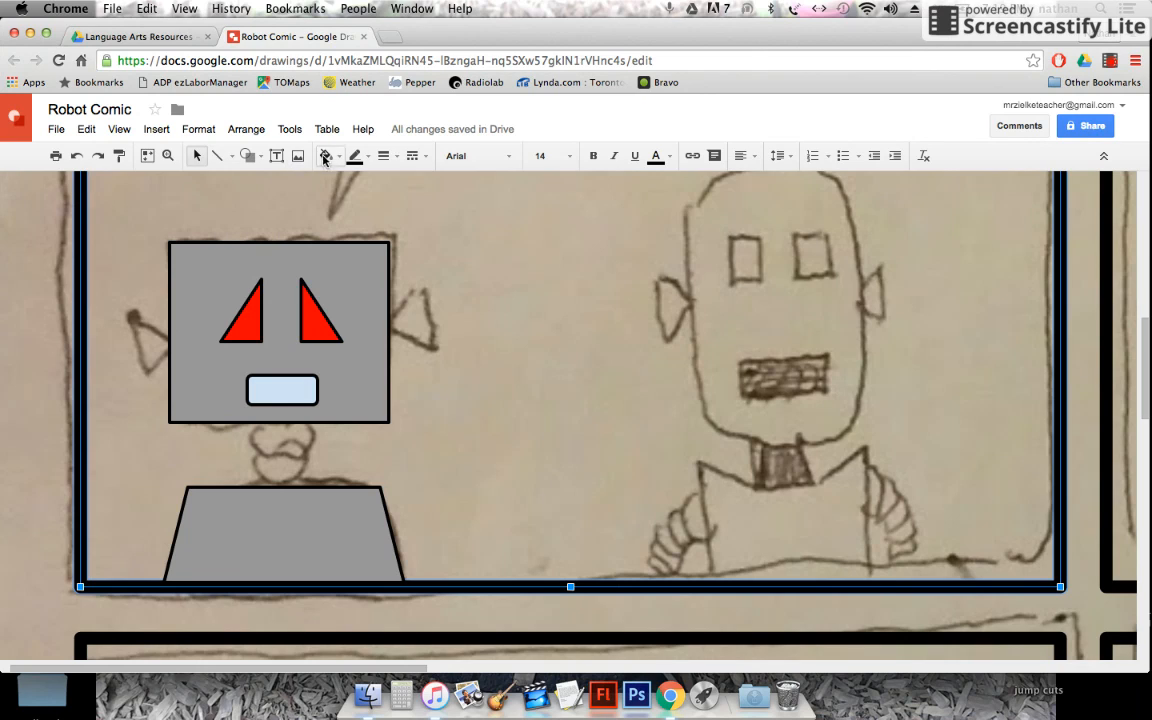
Step: Draw a flat ellipse as the upper neck segment just below the head, with a 1px outline and light blue fill
click(260, 156)
mouse_move(270, 183)
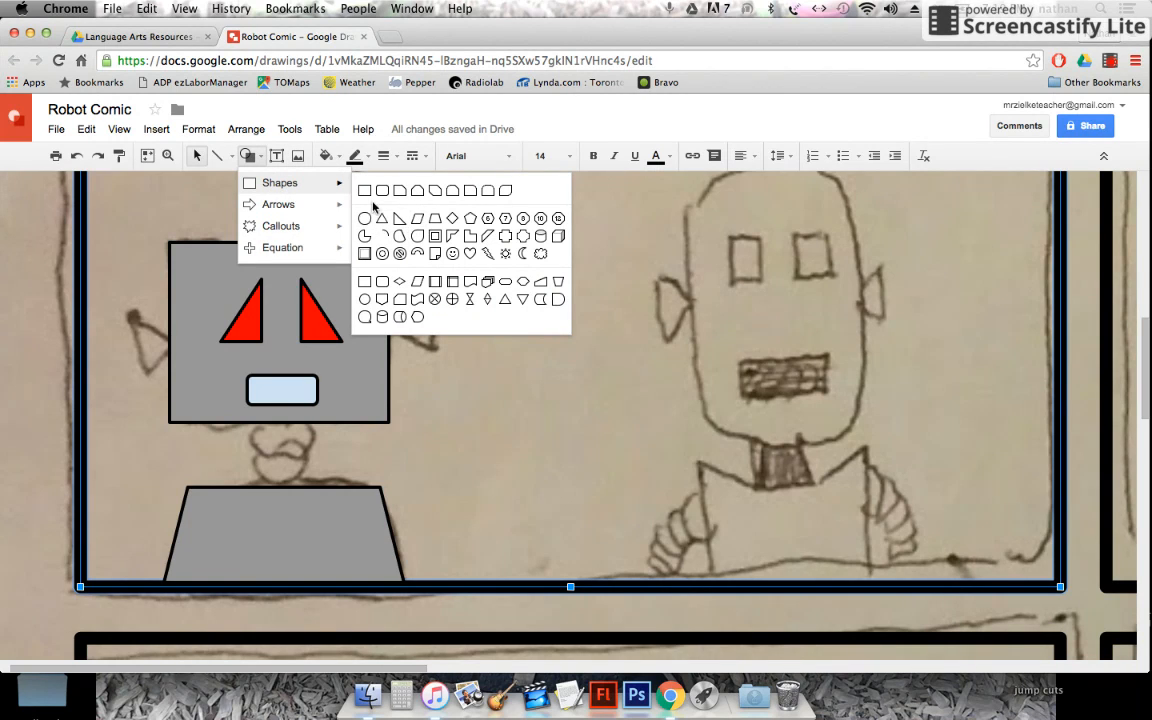
click(365, 218)
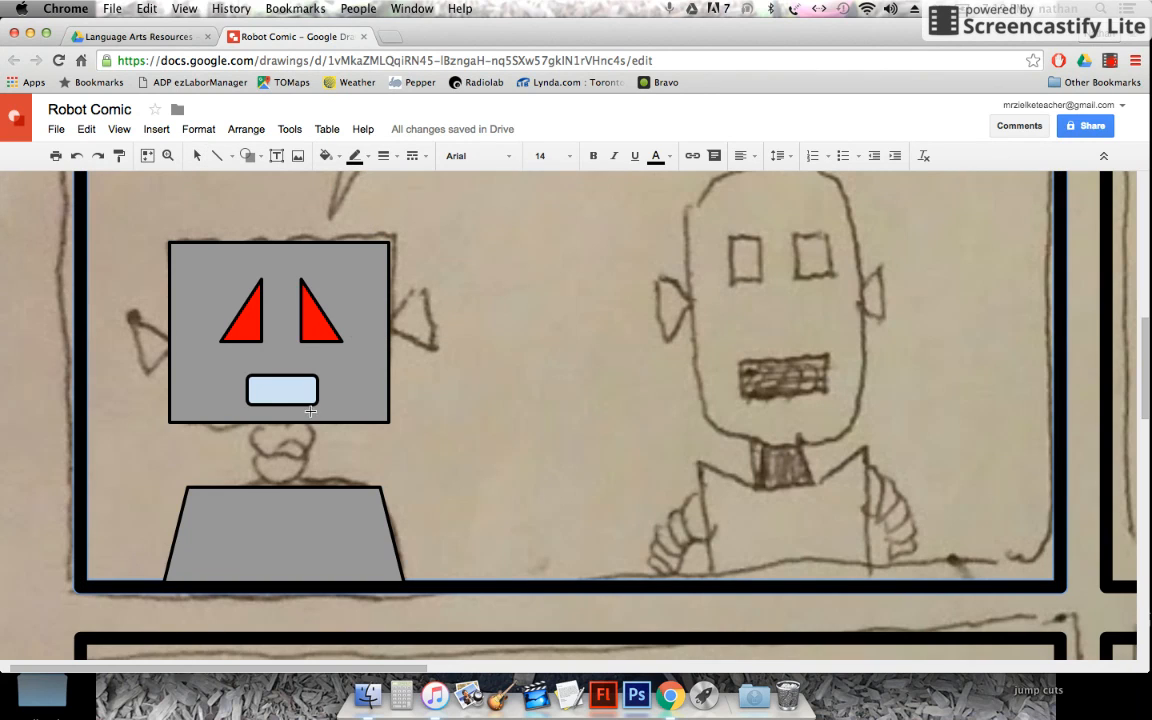
mouse_move(256, 425)
mouse_down()
mouse_move(315, 455)
mouse_move(243, 440)
mouse_up()
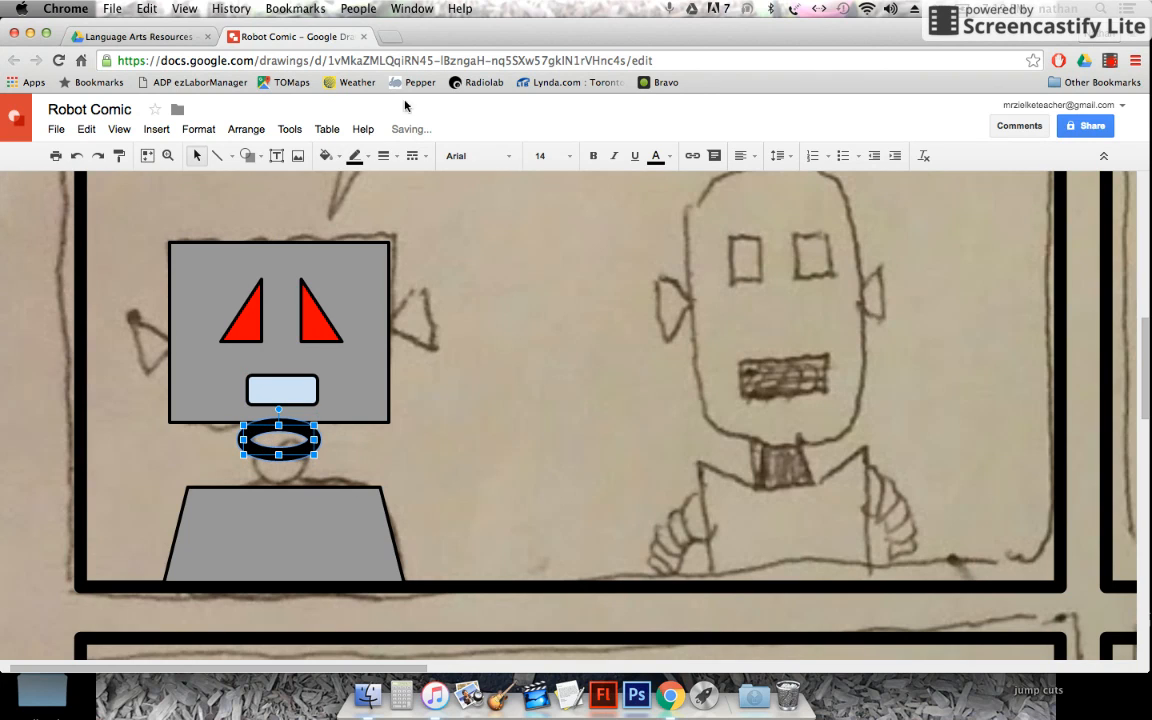
click(383, 157)
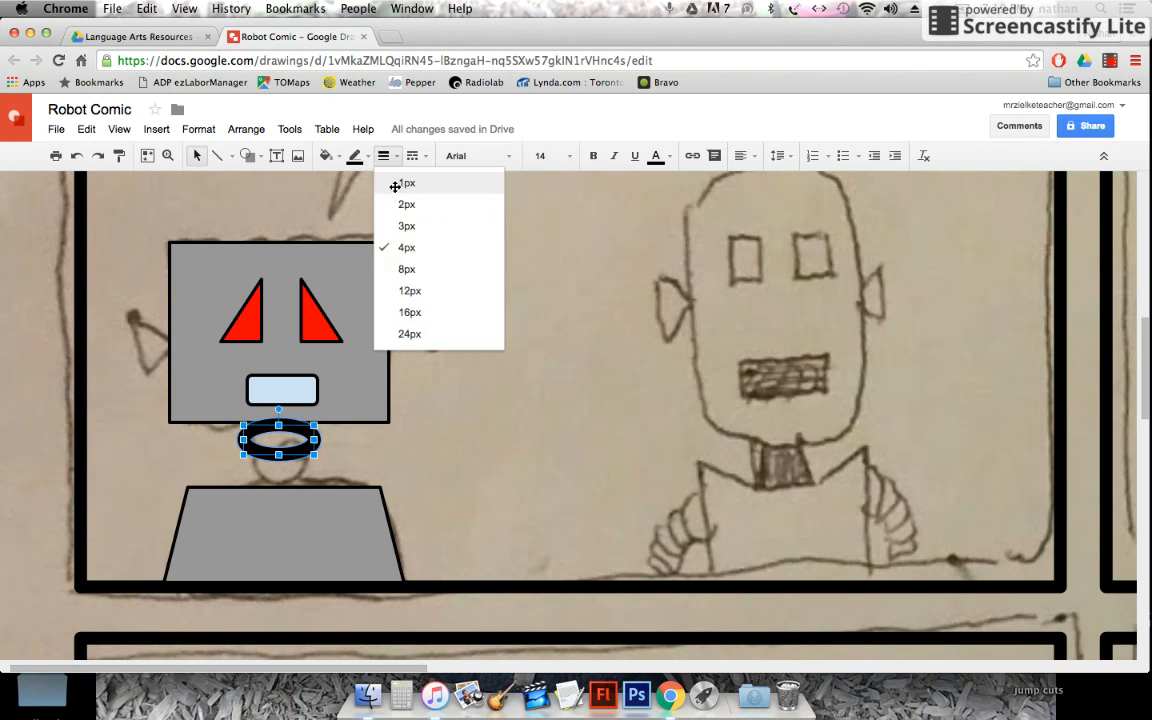
click(393, 184)
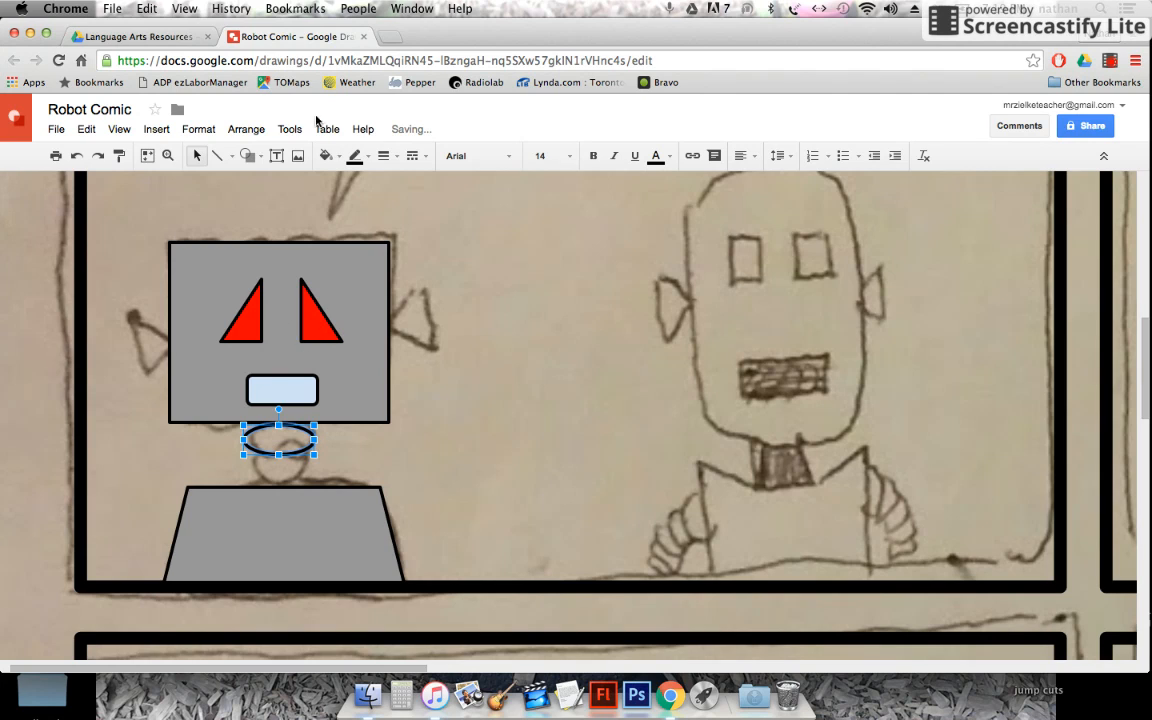
click(341, 157)
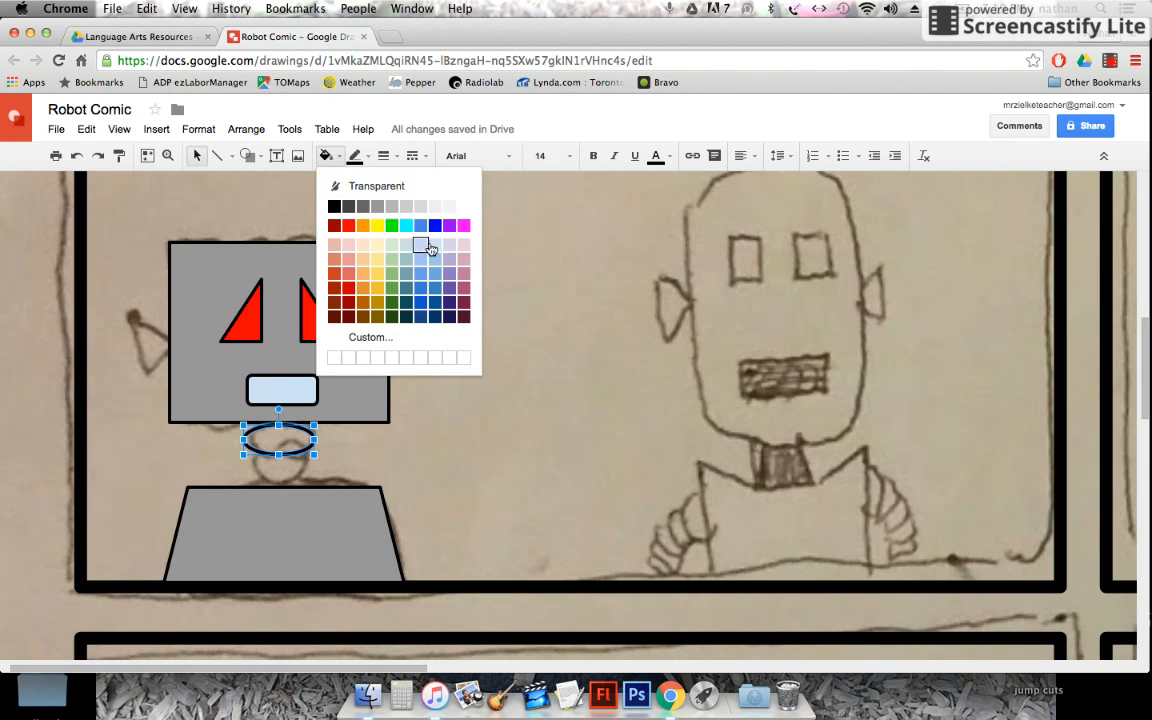
click(433, 247)
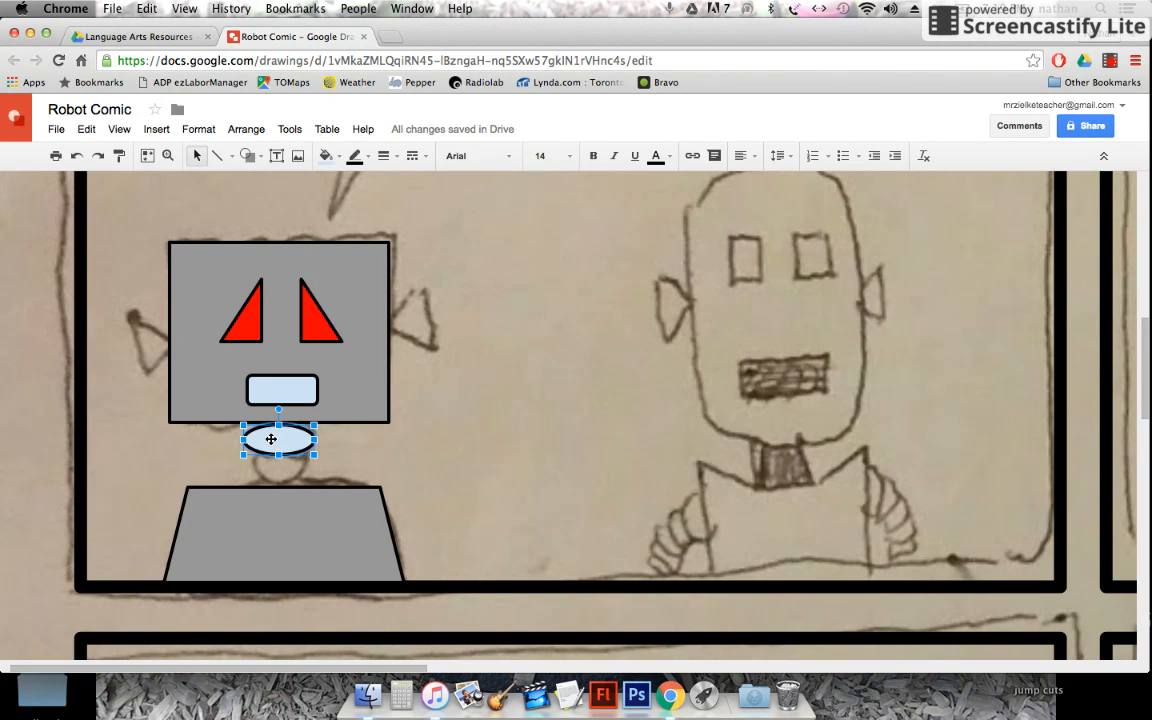
Step: Duplicate the light blue neck ellipse and place the copy directly beneath it, above the torso
key(super+d)
drag(321, 493, 284, 477)
click(408, 459)
click(440, 452)
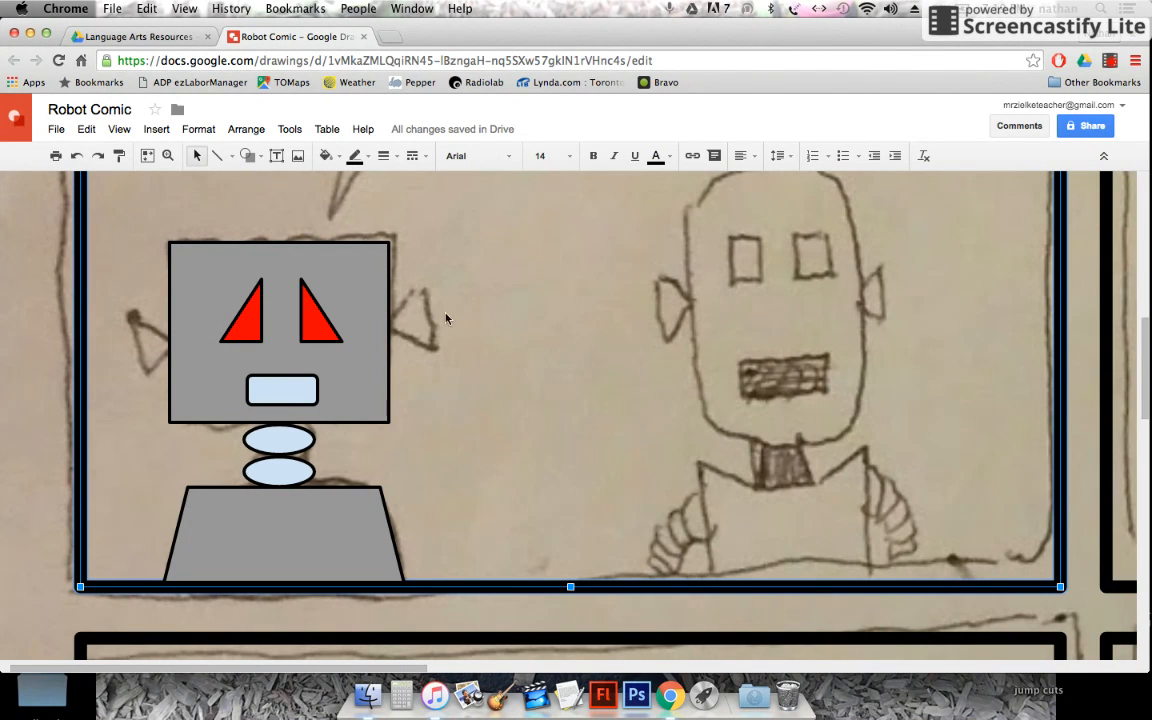
Step: Draw a triangle for the ear on the head's right side, rotated so its tip touches the head's edge
click(249, 158)
mouse_move(278, 184)
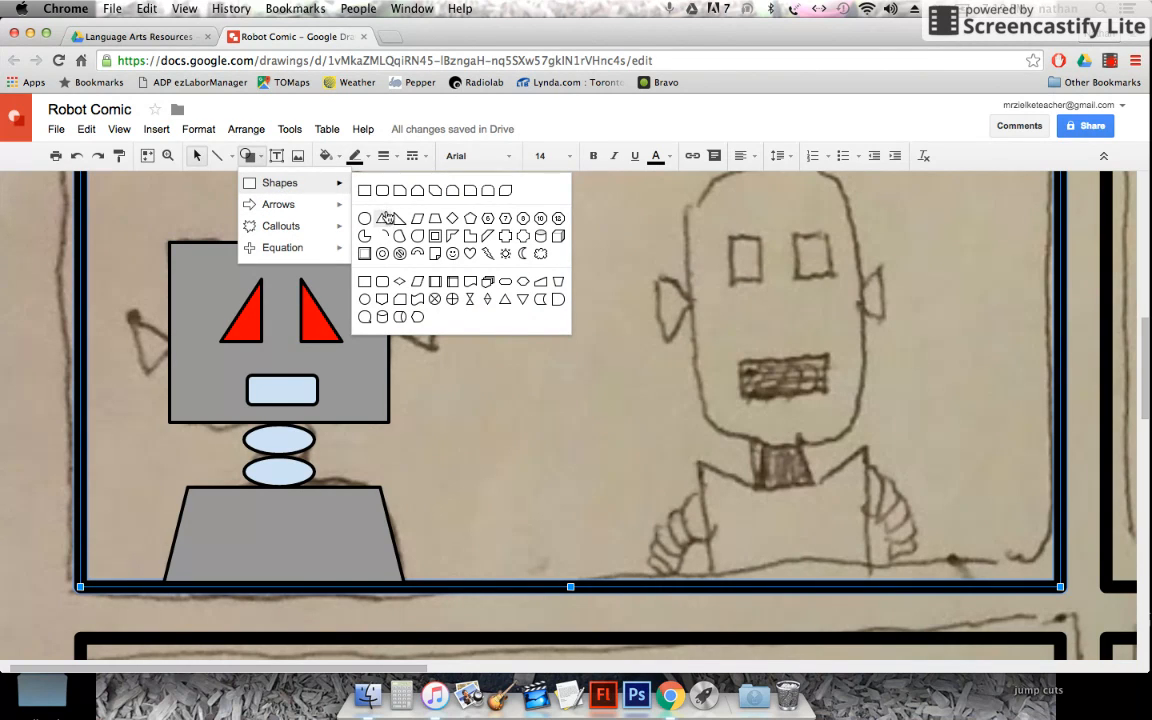
click(383, 220)
drag(422, 294, 493, 358)
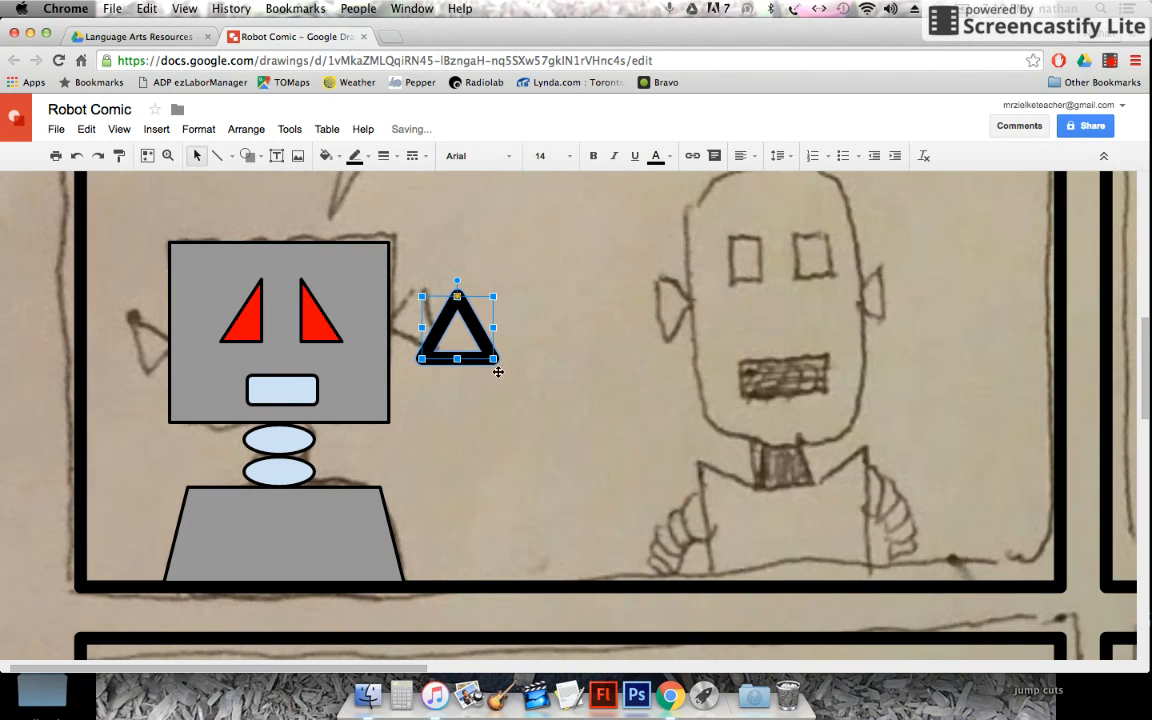
drag(445, 289, 362, 300)
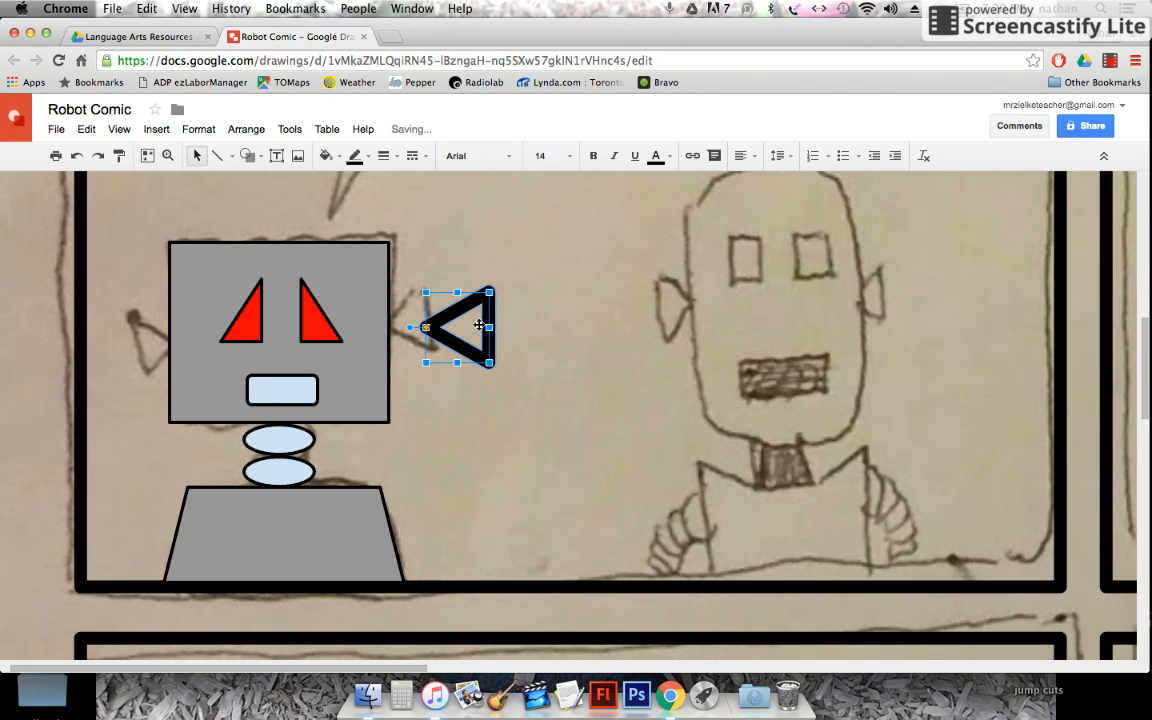
drag(478, 323, 441, 322)
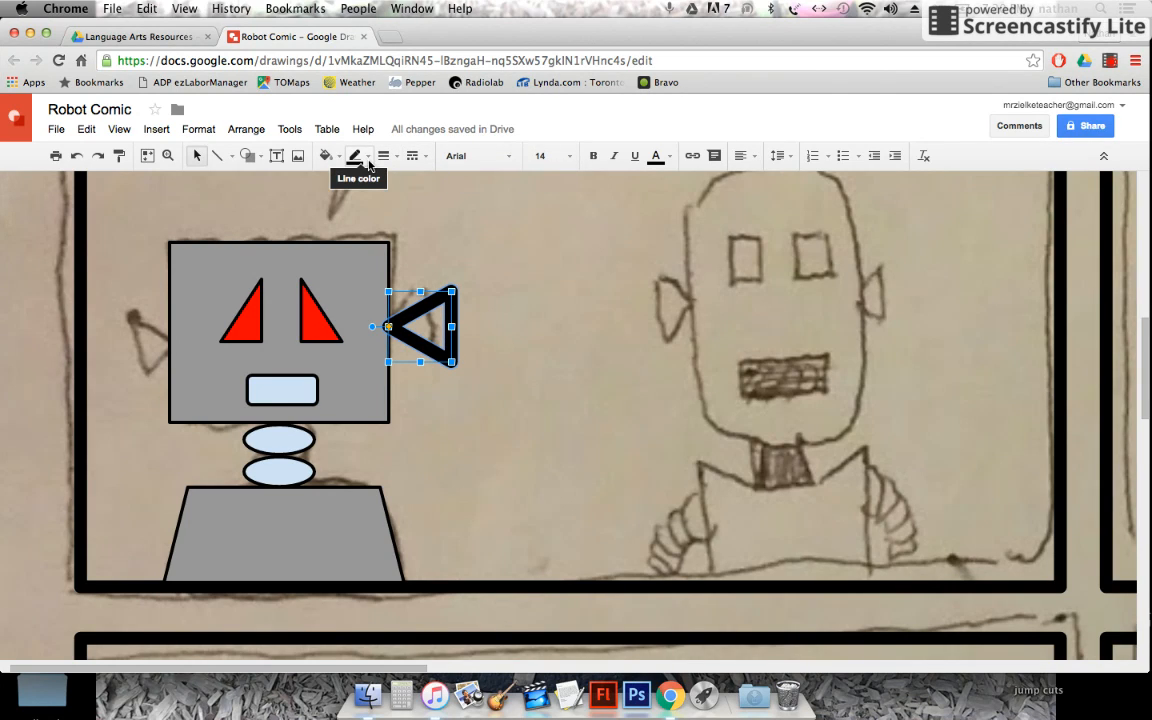
Step: Narrow the right ear triangle to the sketched width and style it with a 1px outline and light blue fill
click(384, 156)
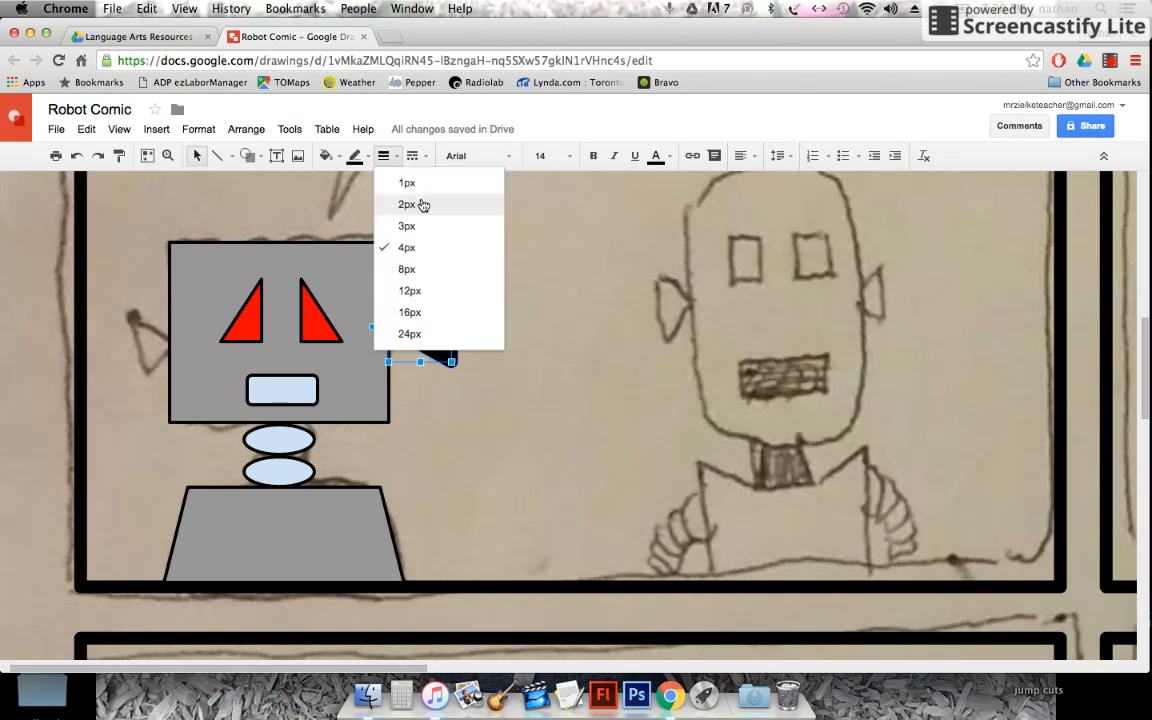
click(408, 183)
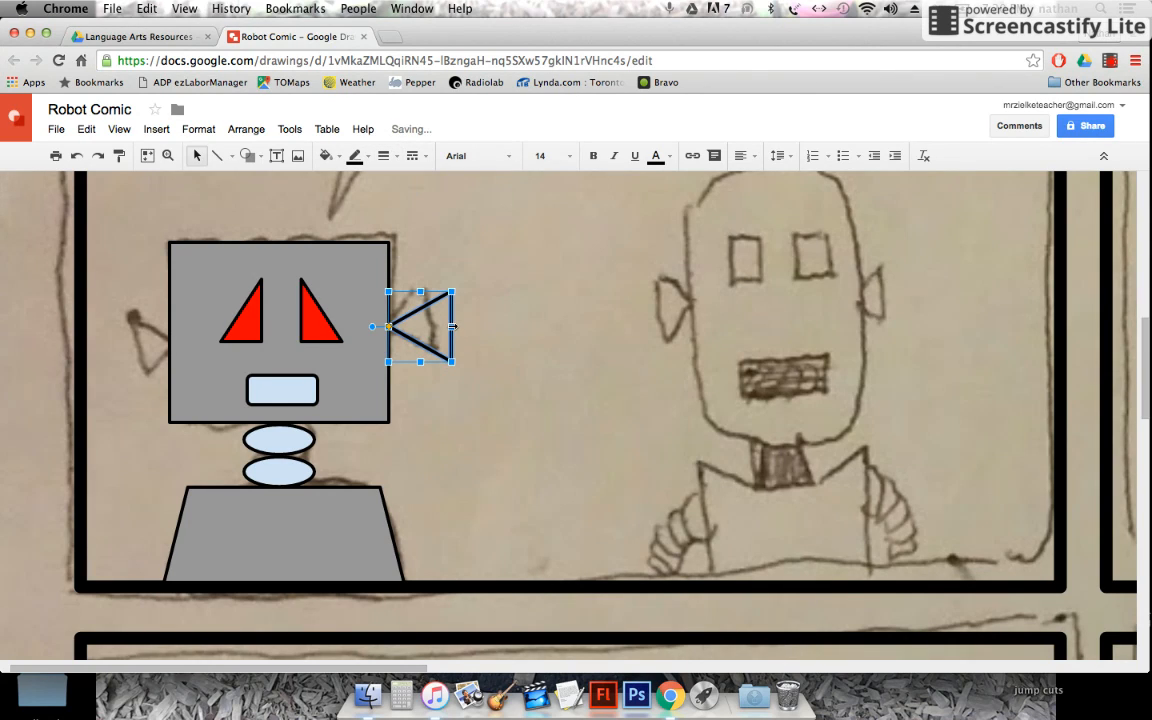
drag(436, 327, 431, 326)
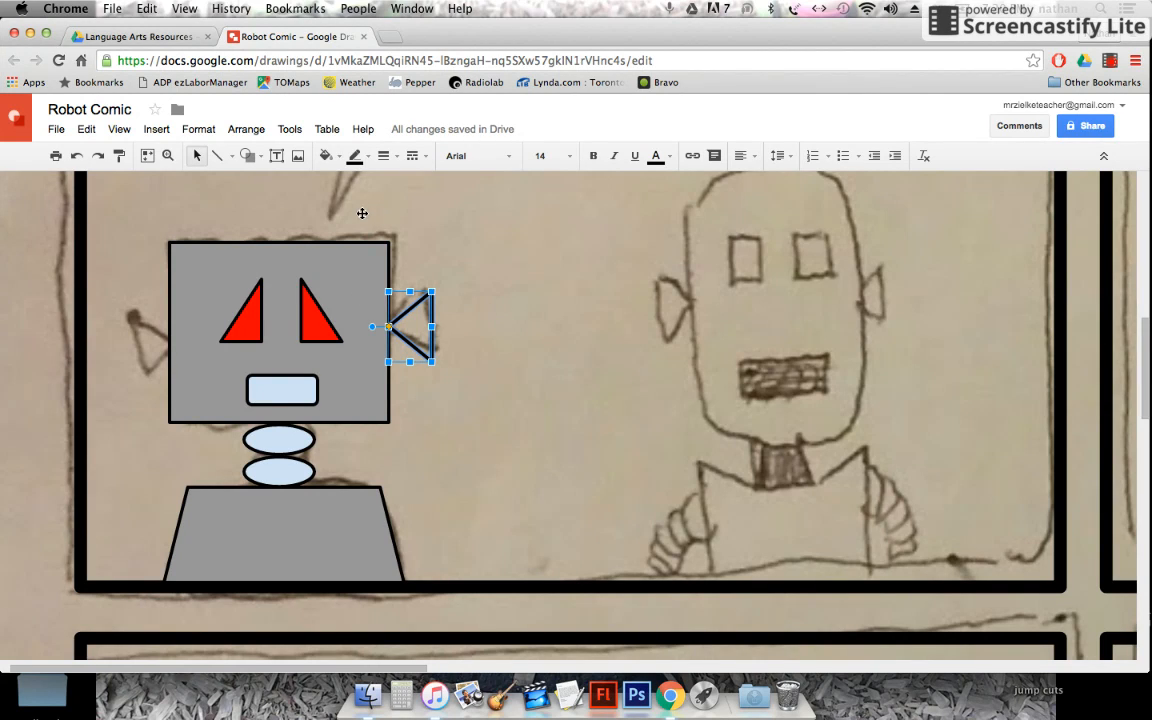
click(326, 156)
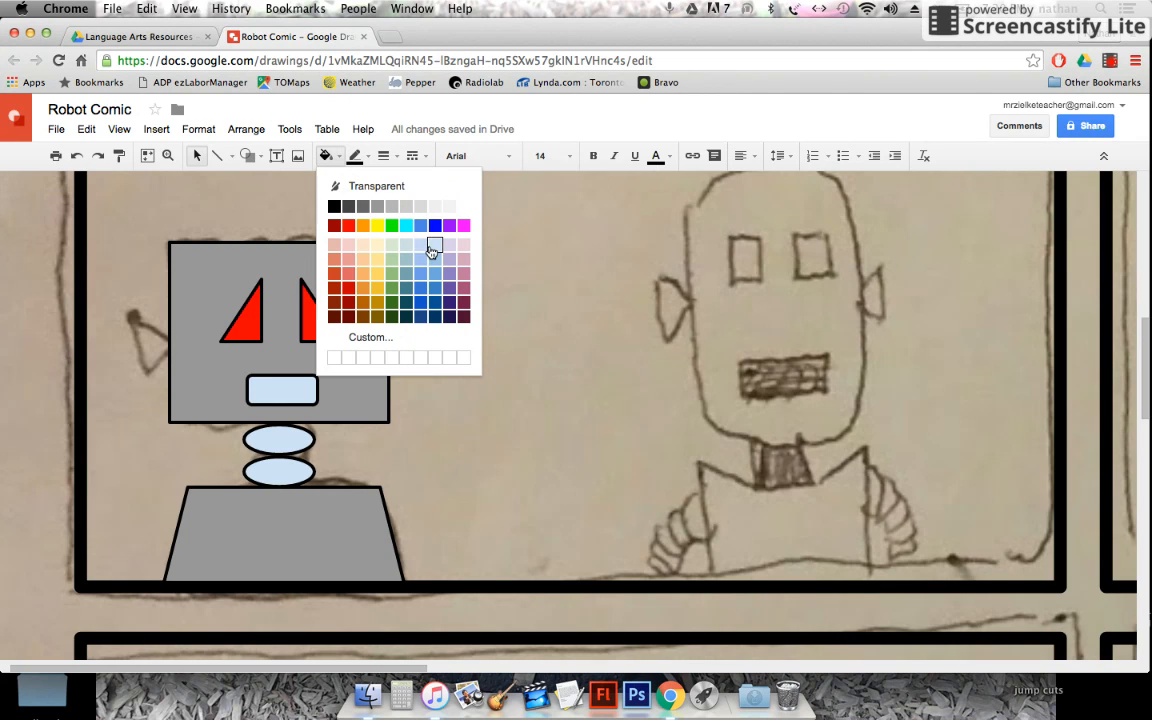
click(421, 245)
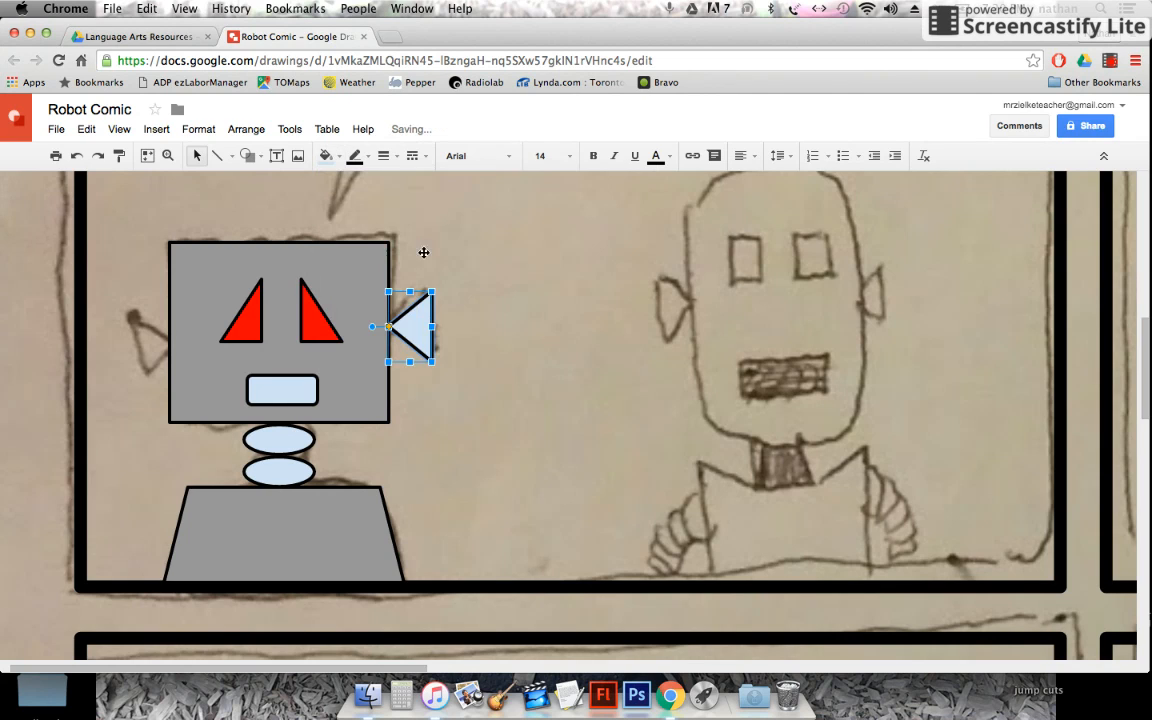
Step: Copy the light blue ear triangle and place the copy over the sketched ear on the head's left side
right_click(413, 326)
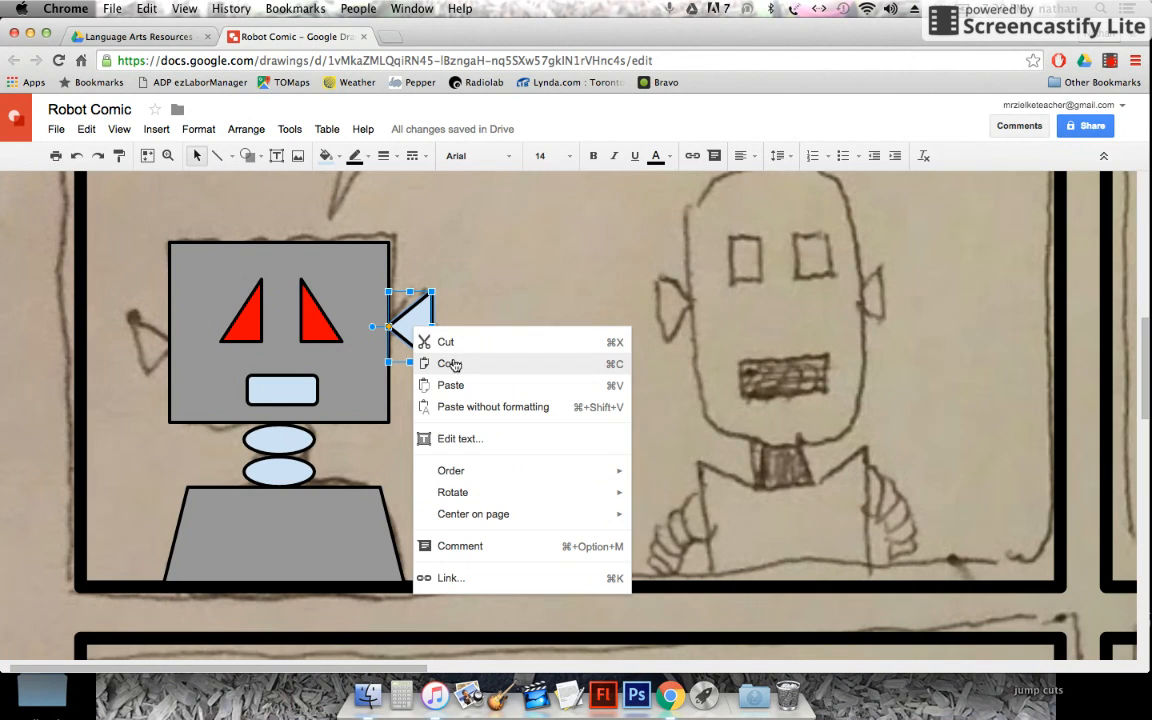
click(419, 363)
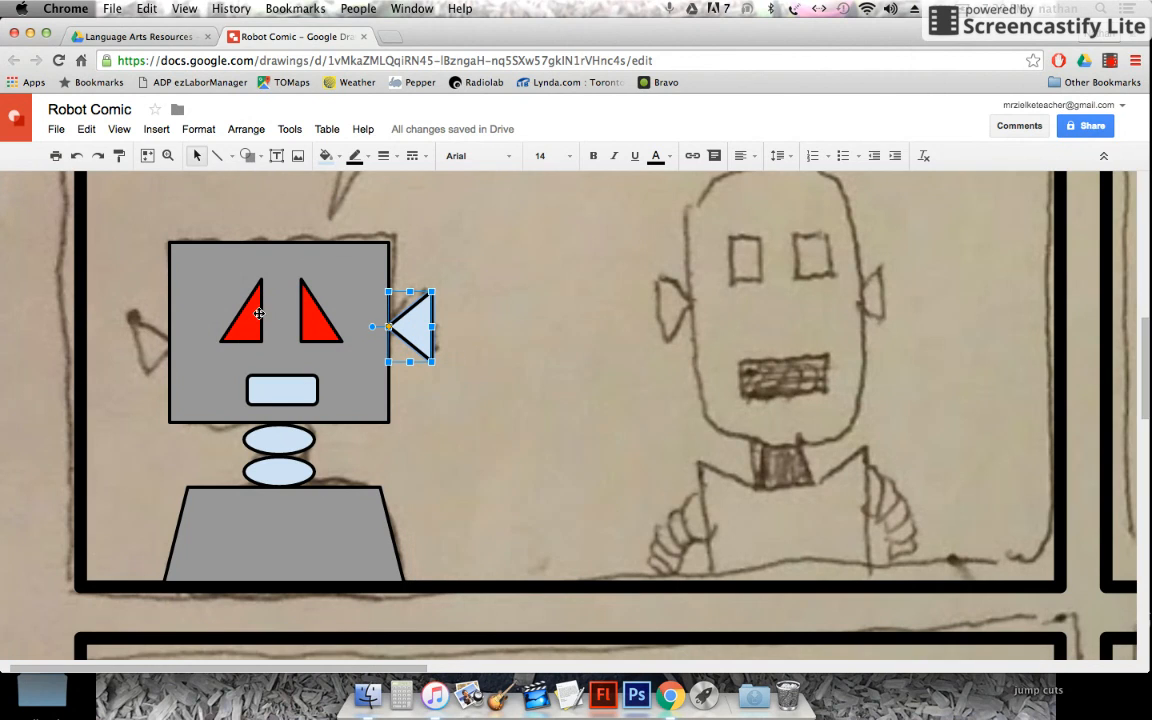
key(super+v)
drag(455, 375, 148, 336)
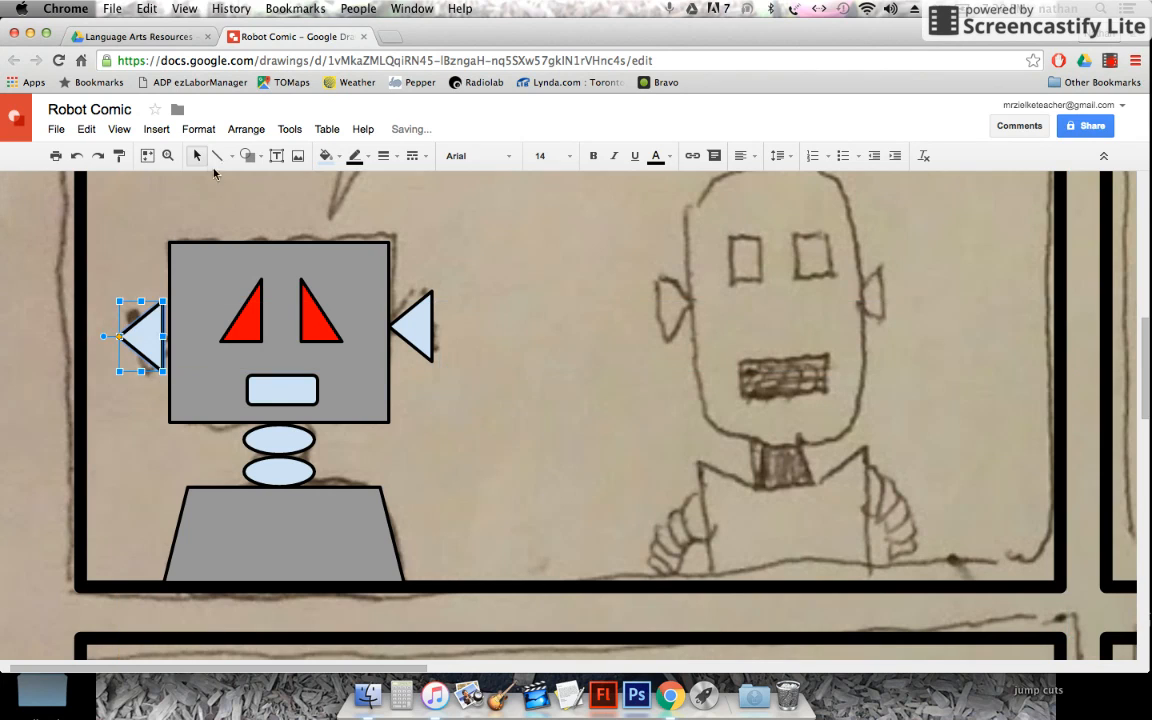
Step: Flip the left ear triangle horizontally and shift it so its tip meets the head's edge
click(246, 129)
mouse_move(386, 300)
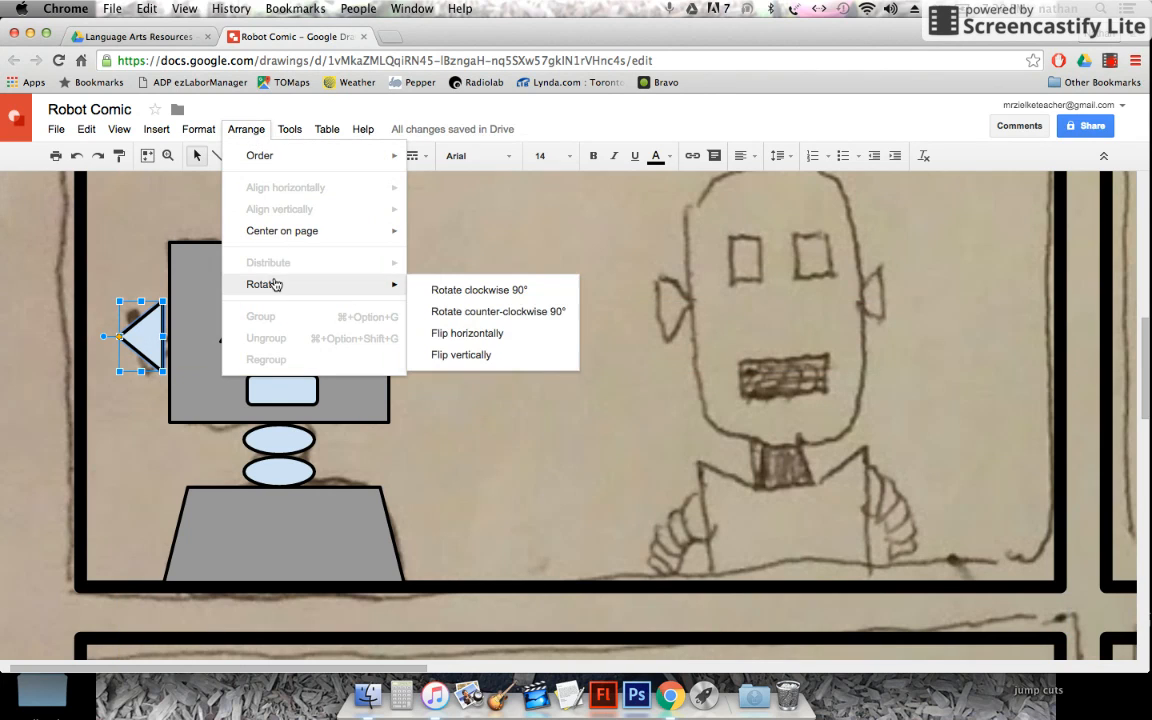
click(445, 332)
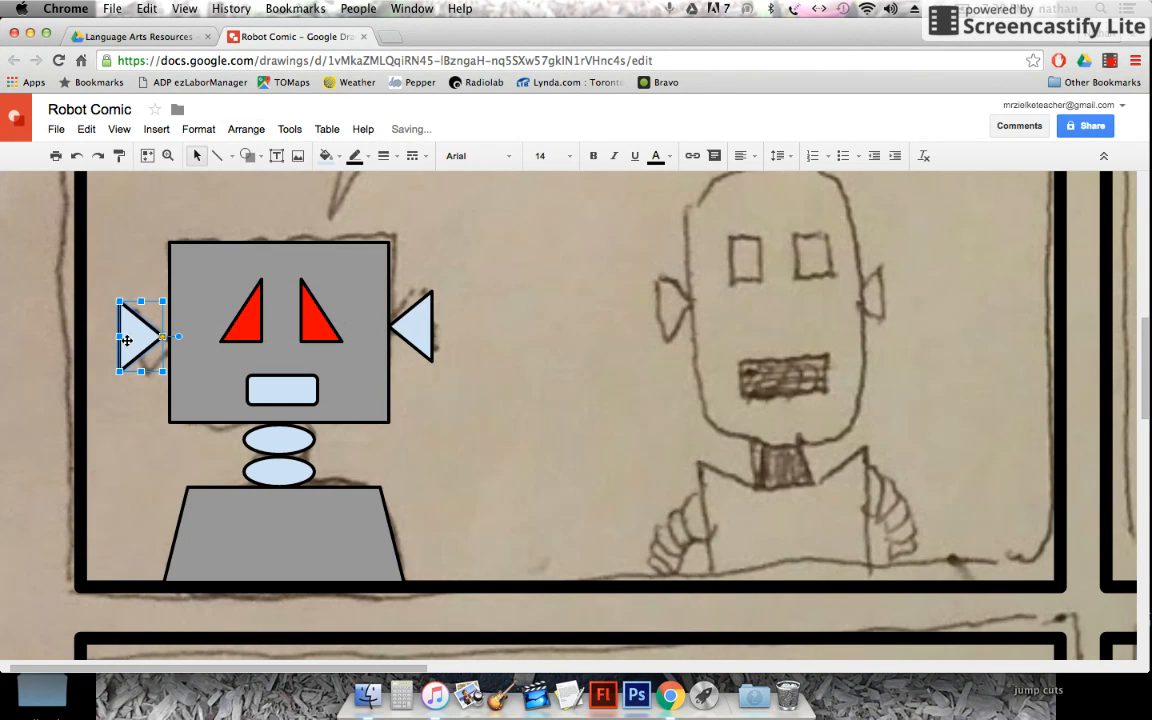
drag(130, 340, 136, 338)
click(516, 412)
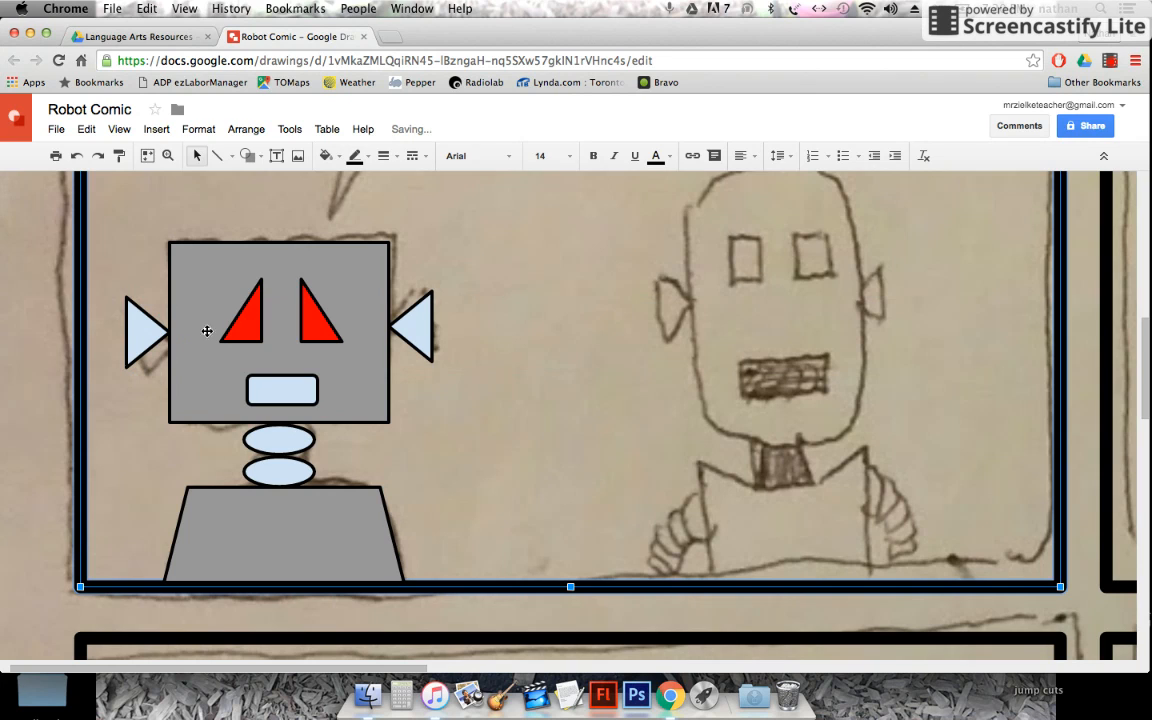
Step: Select all of the coloured robot's shapes in the first panel, excluding the background sketch and the panel frame
click(147, 156)
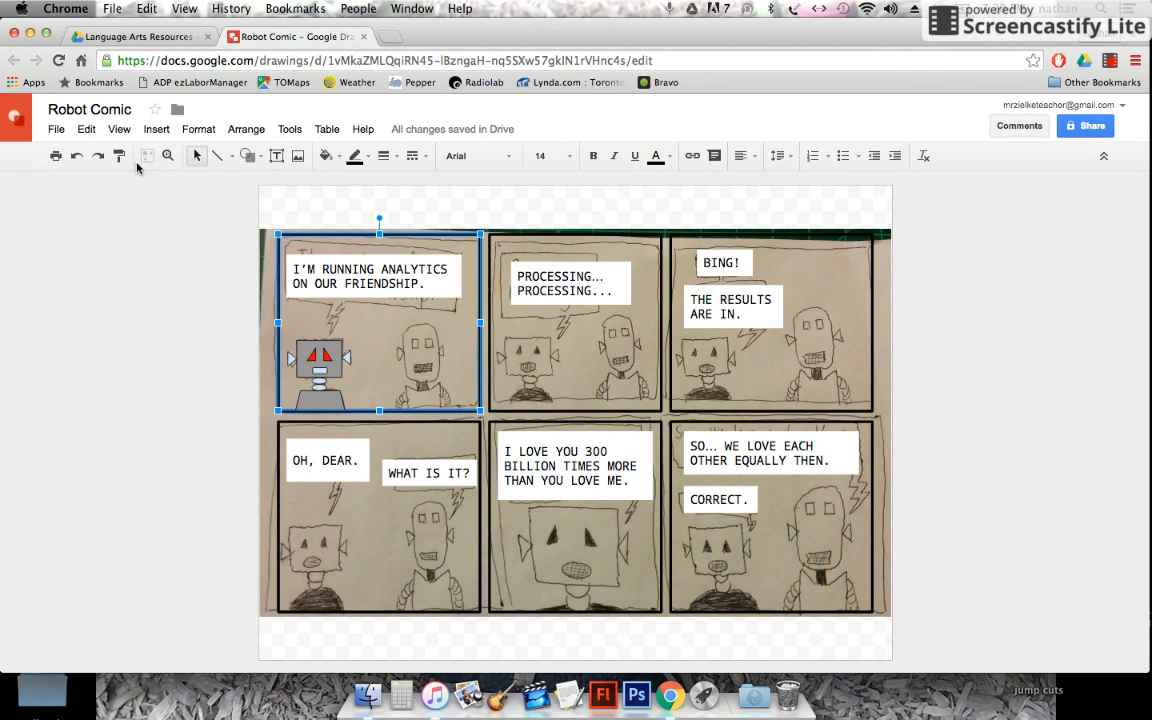
click(220, 336)
drag(224, 325, 361, 411)
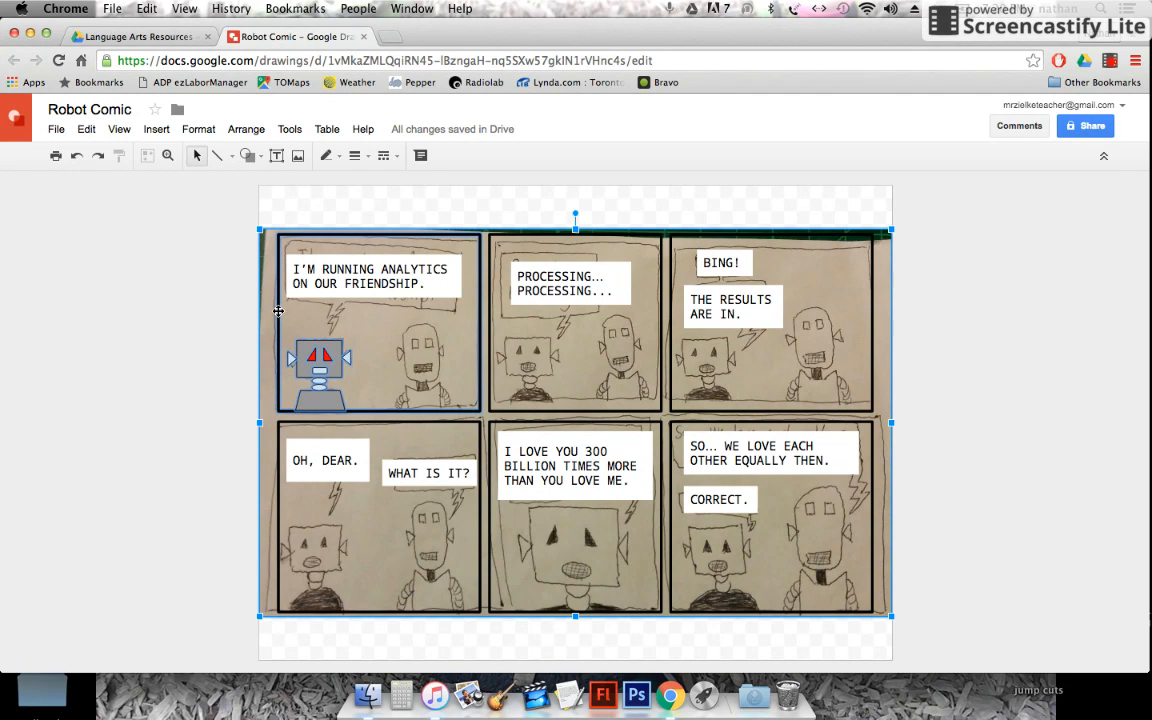
shift+click(266, 328)
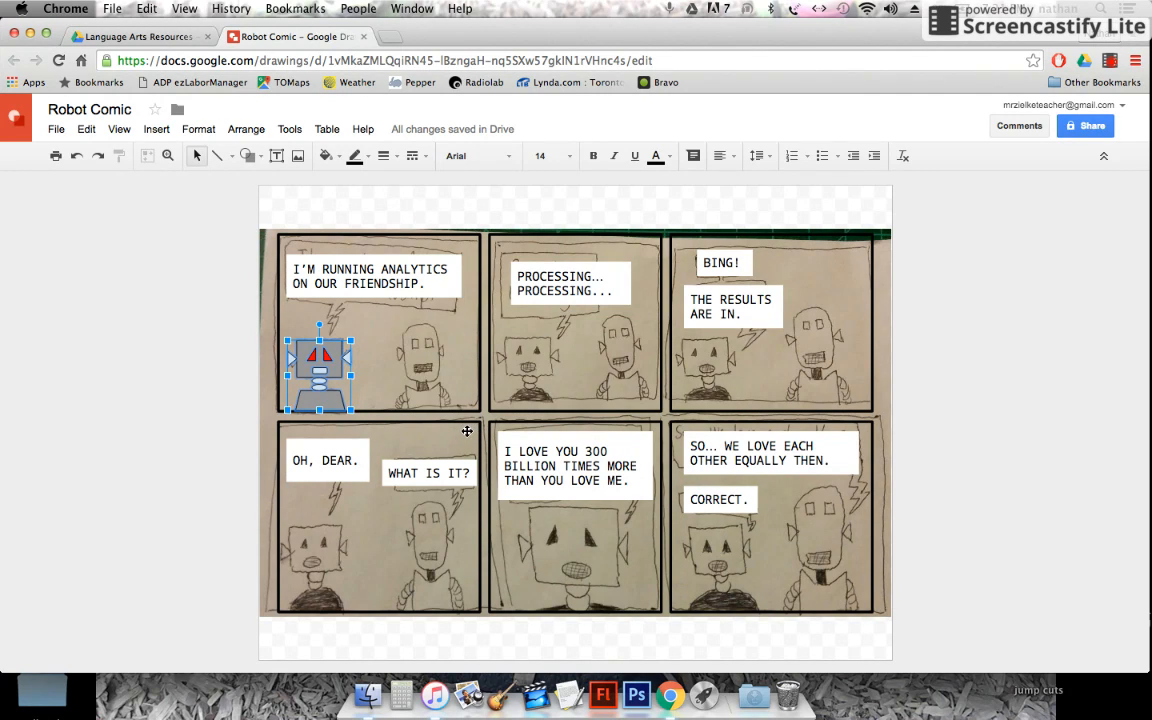
Step: Place copies of the coloured robot over the square-headed robot sketches in the second and third panels
drag(339, 399, 547, 409)
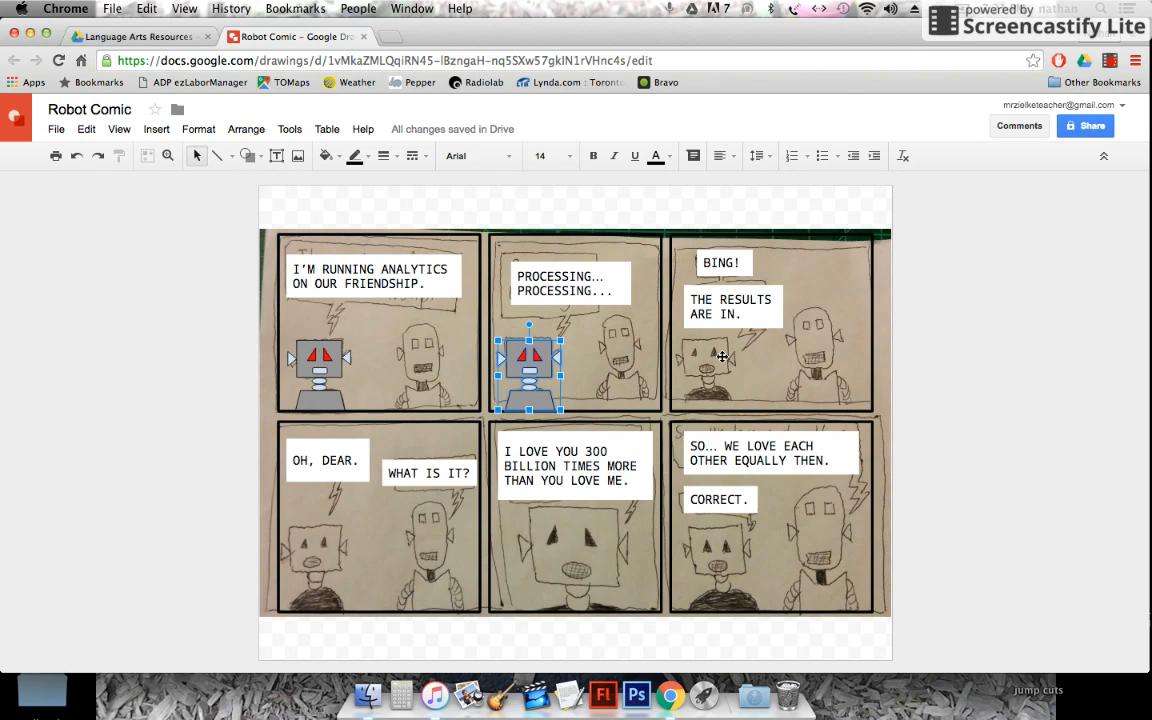
key(super+v)
drag(356, 426, 725, 398)
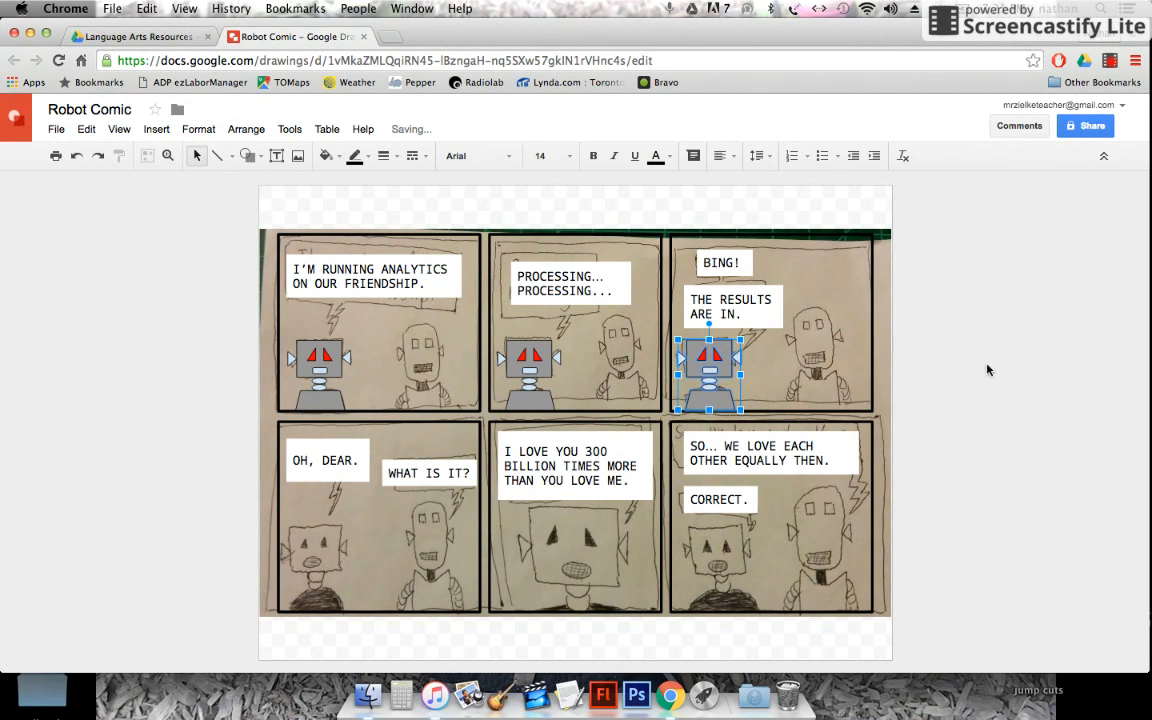
click(940, 497)
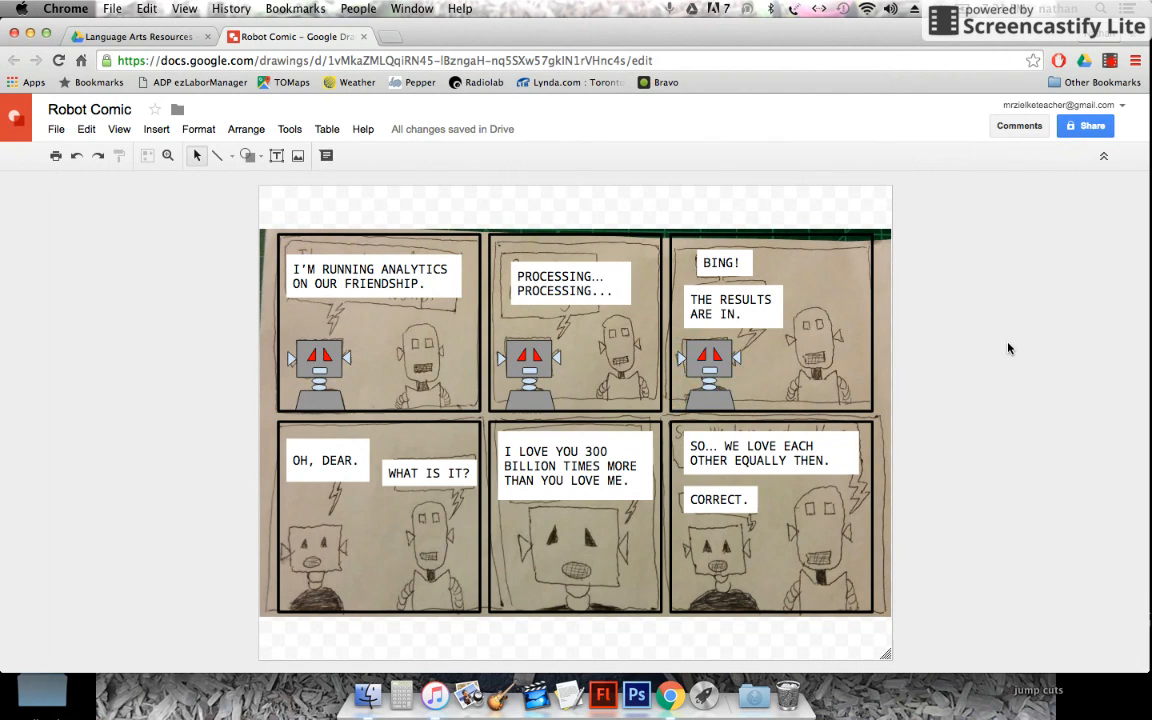
Step: Place copies of the coloured robot over the square-headed robot sketches in the fourth and sixth panels
key(super+v)
drag(320, 405, 340, 589)
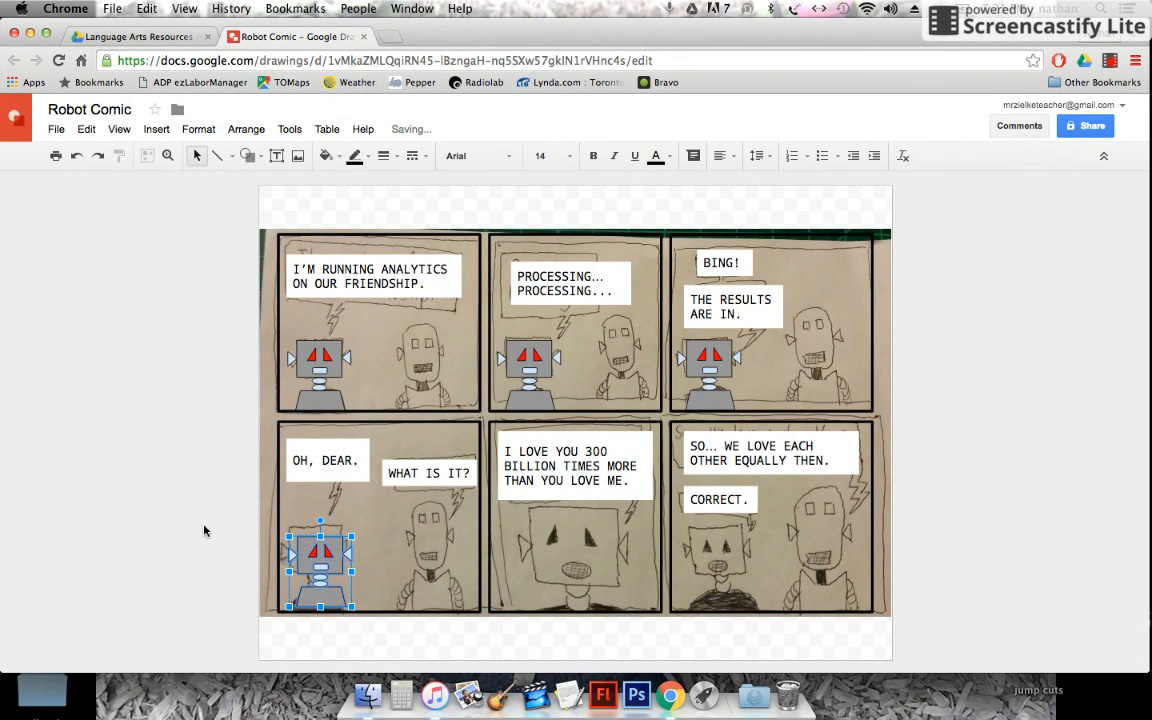
key(super+v)
drag(366, 460, 739, 607)
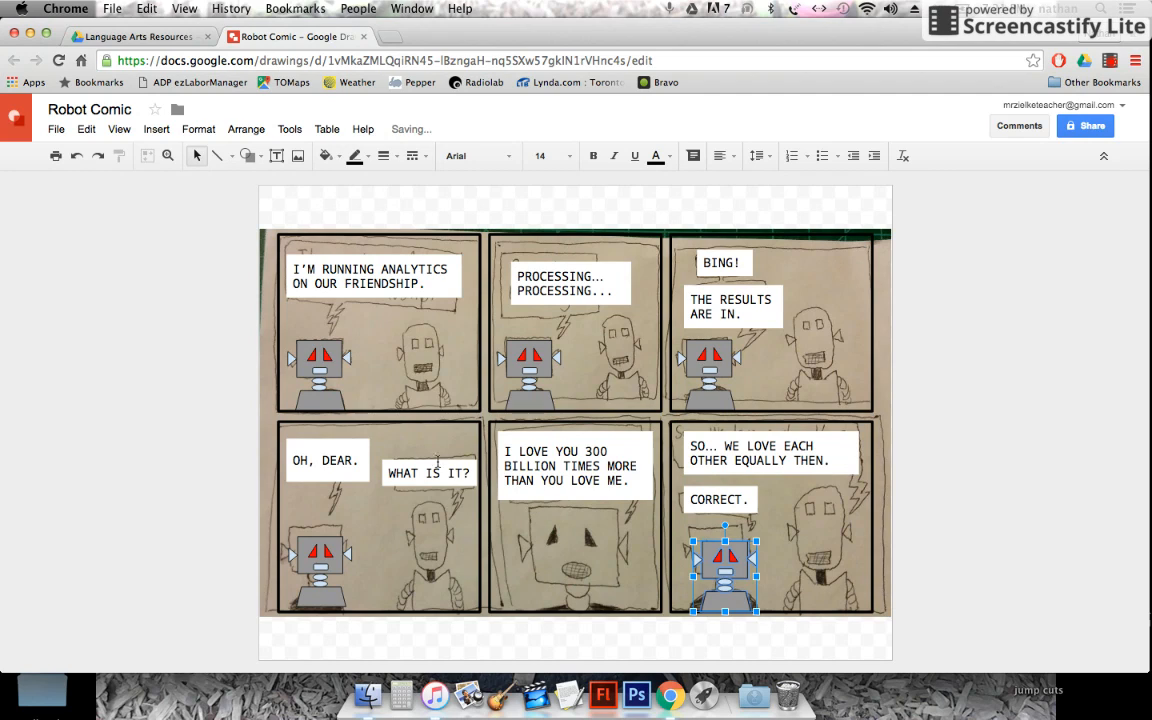
click(201, 399)
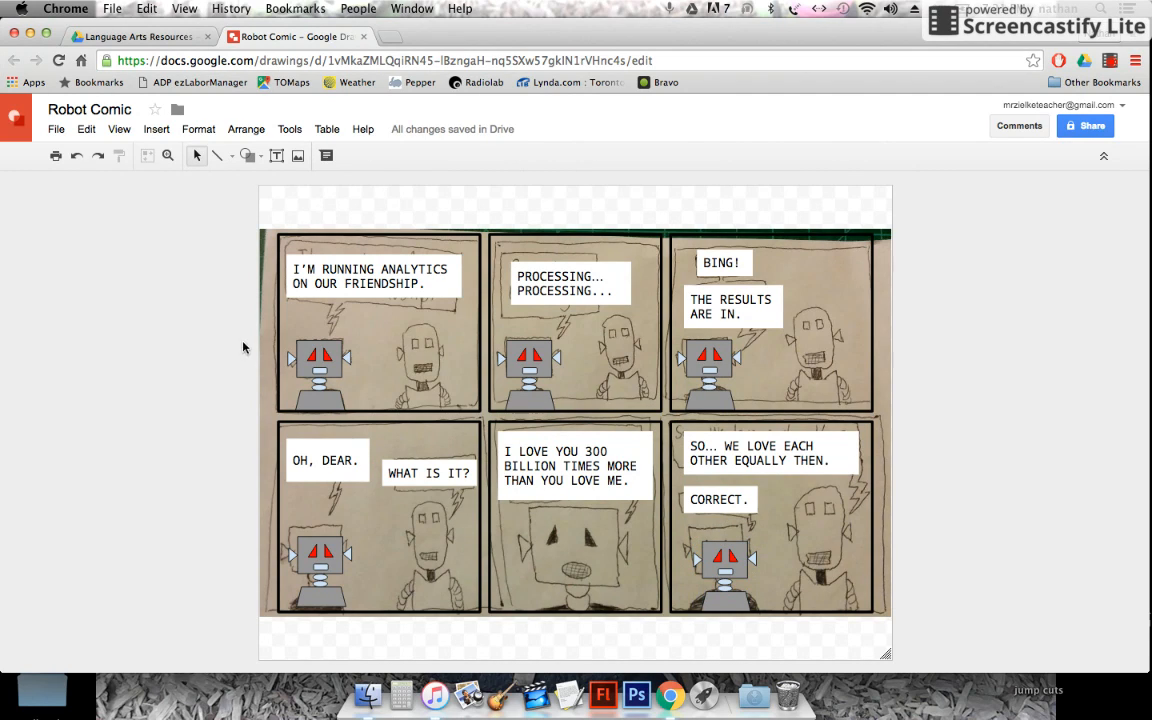
Step: Copy only the head, eyes, mouth and ears of the sixth panel's coloured robot and place the copy on the fifth panel's sketched head
click(695, 561)
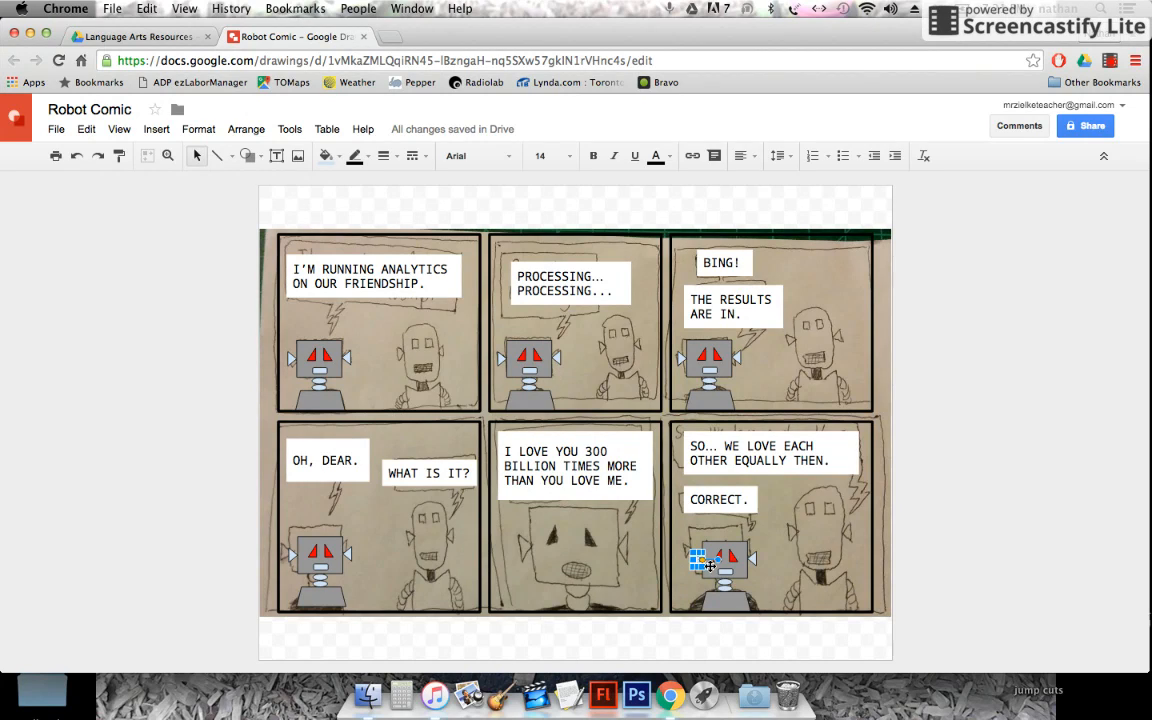
click(711, 561)
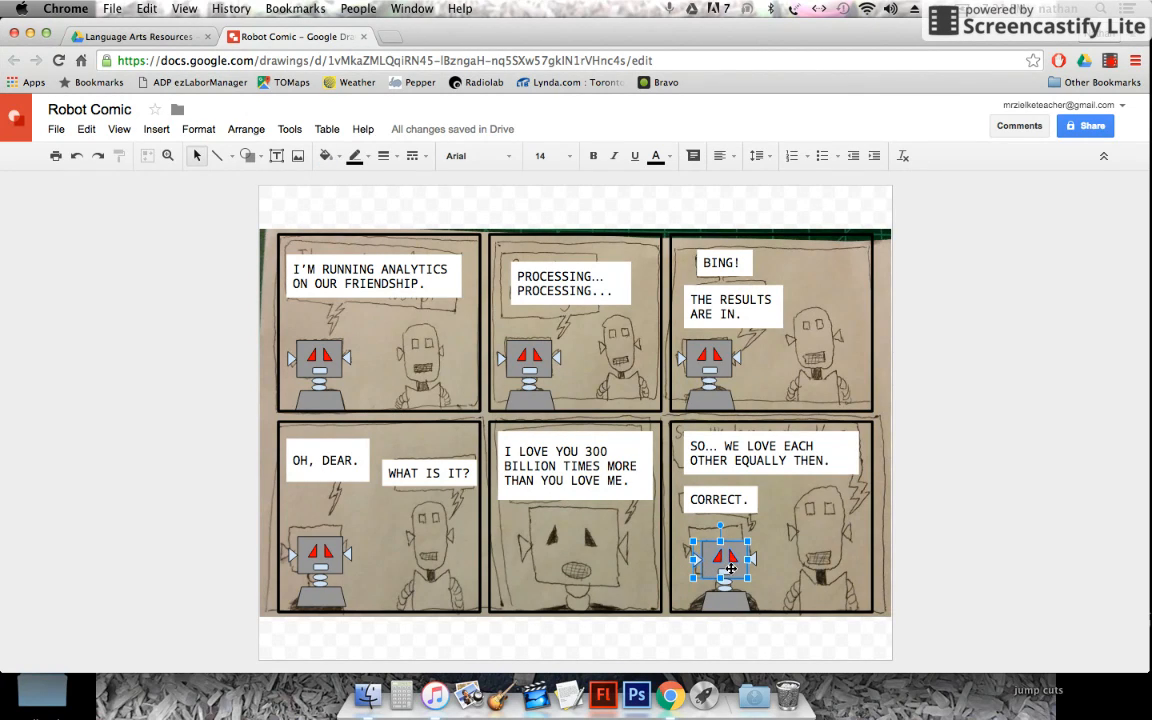
shift+click(752, 557)
key(super+v)
drag(749, 583, 561, 547)
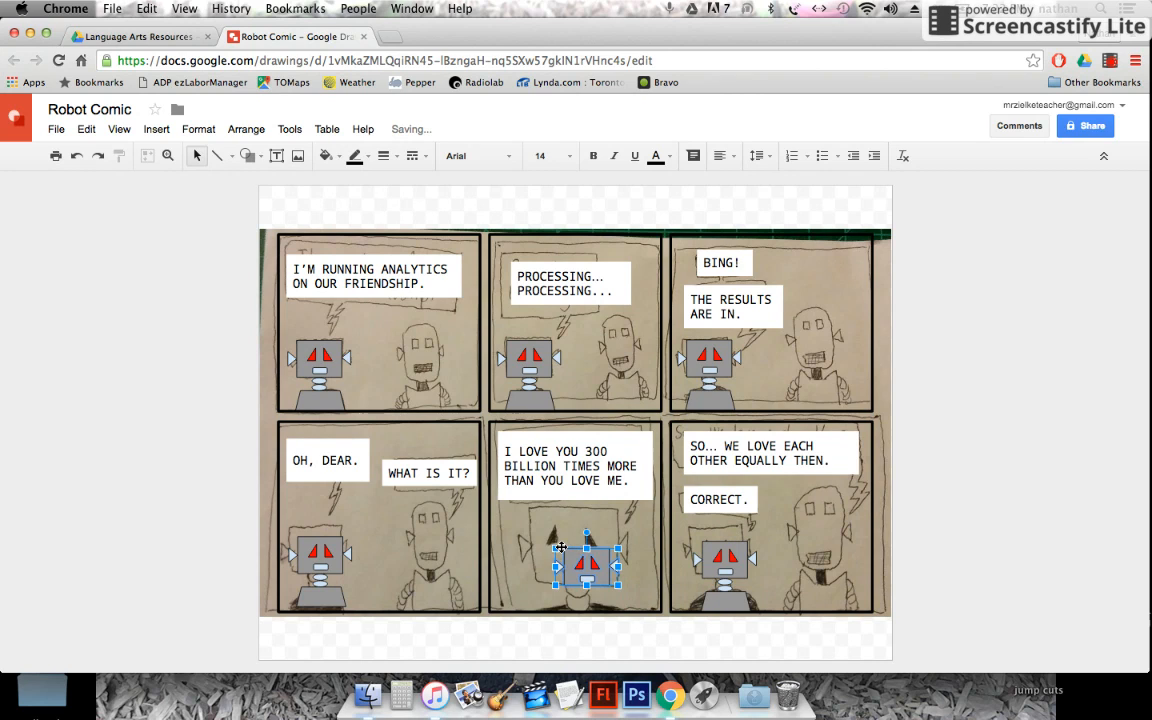
Step: Enlarge the copied head in the fifth panel and shift it to cover the large sketched head
drag(555, 547, 497, 515)
mouse_move(578, 565)
mouse_down()
mouse_move(597, 574)
mouse_move(589, 550)
mouse_up()
click(958, 520)
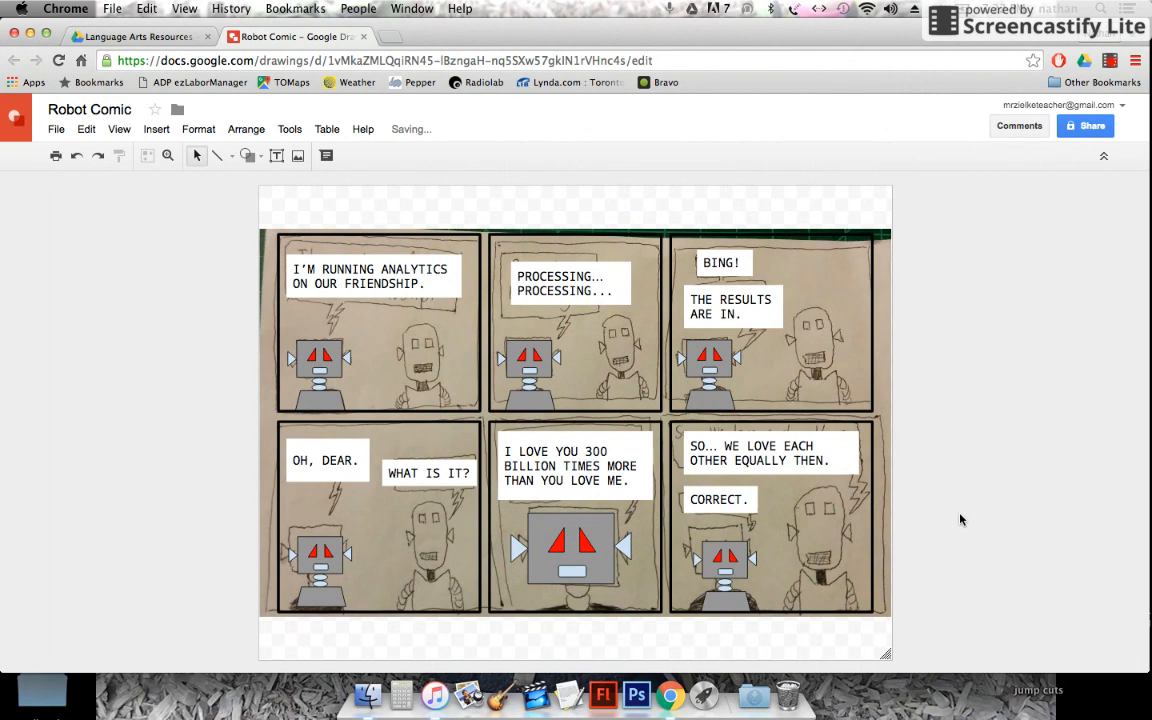